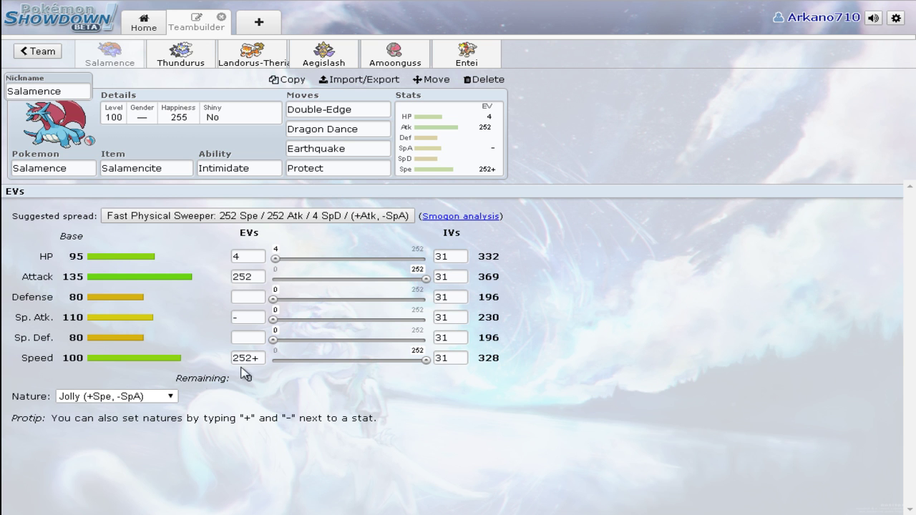
Step: Examine Salamence's nature and EV spread, and look up its ability and held item
left_click(162, 398)
left_click(163, 398)
left_click(241, 318)
left_click(242, 370)
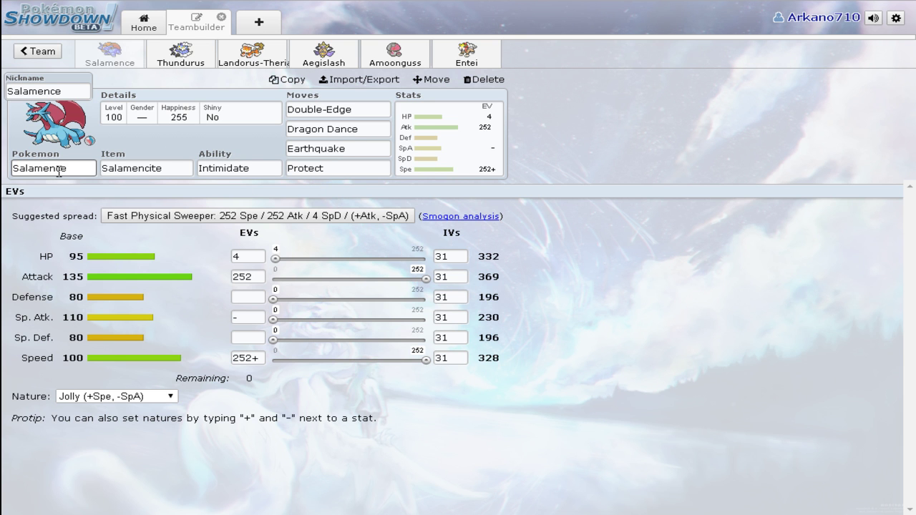
left_click(250, 168)
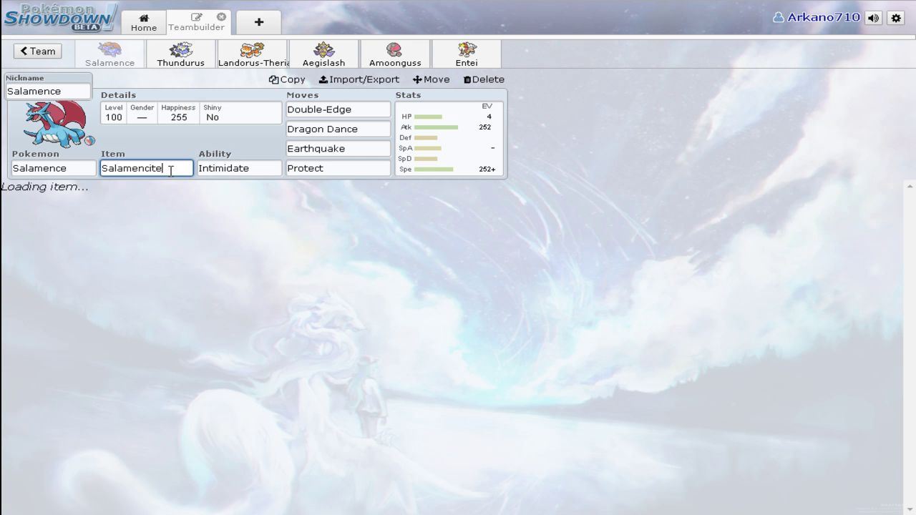
left_click(171, 171)
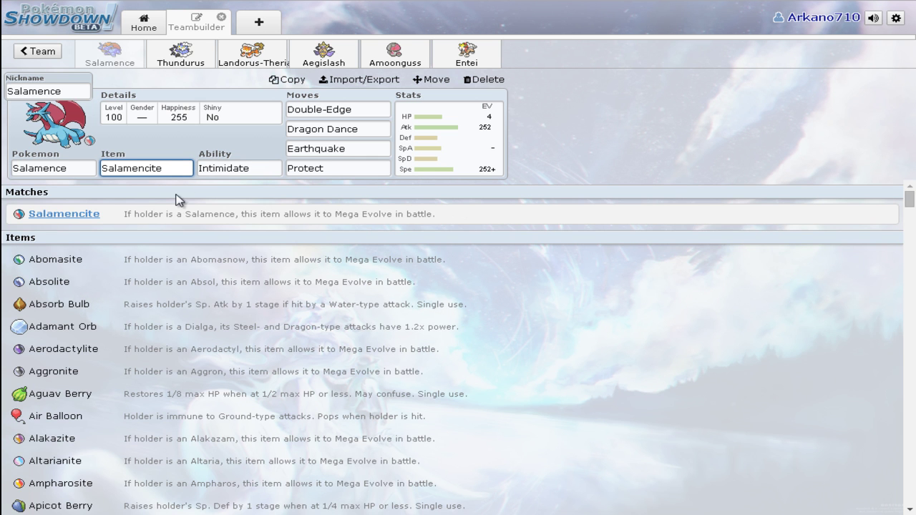
left_click(425, 163)
Step: Read the details of Salamence's four moves and return to its EV spread
left_click(372, 112)
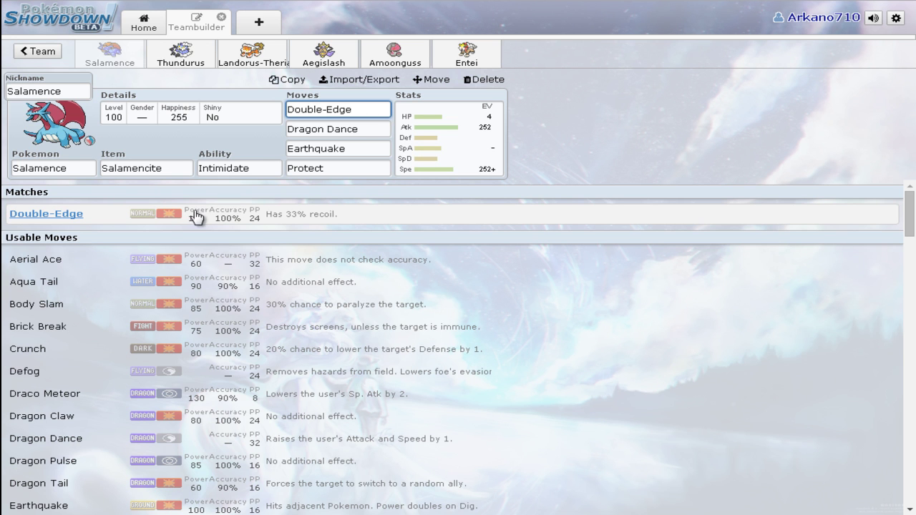
left_click(380, 130)
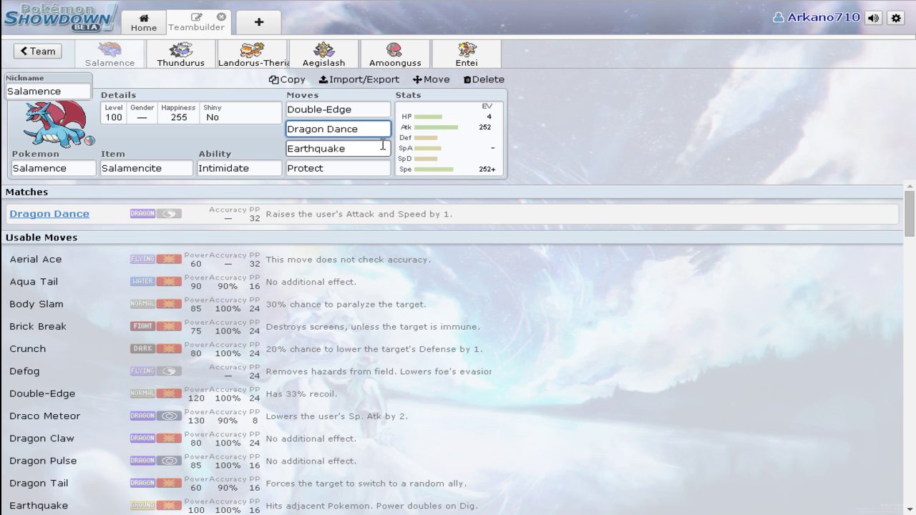
left_click(376, 148)
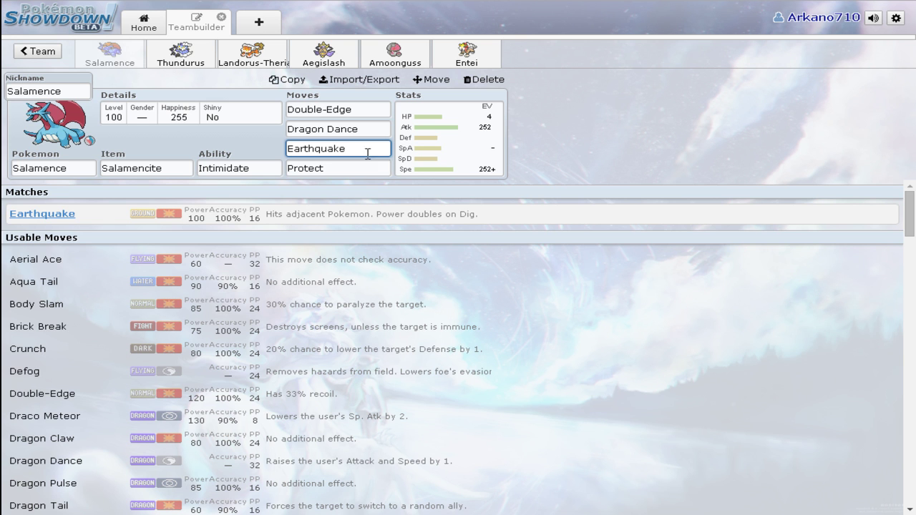
left_click(373, 108)
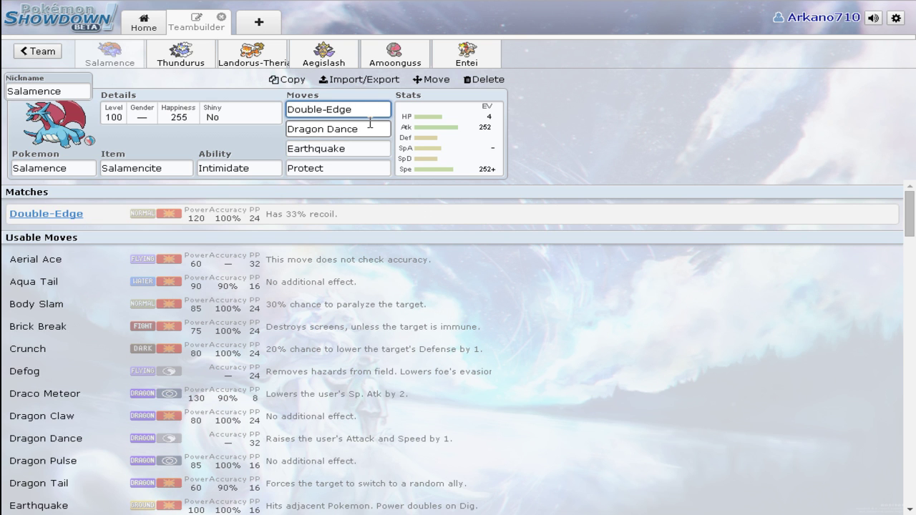
left_click(346, 169)
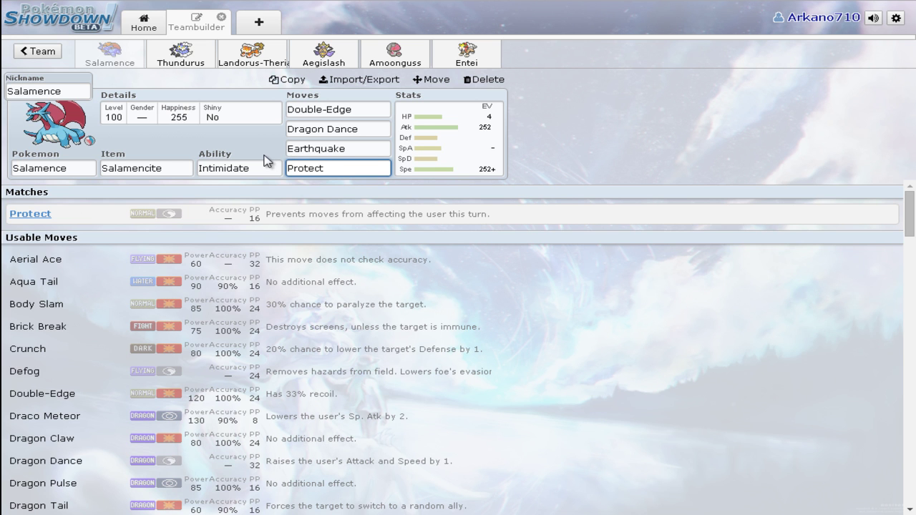
left_click(430, 151)
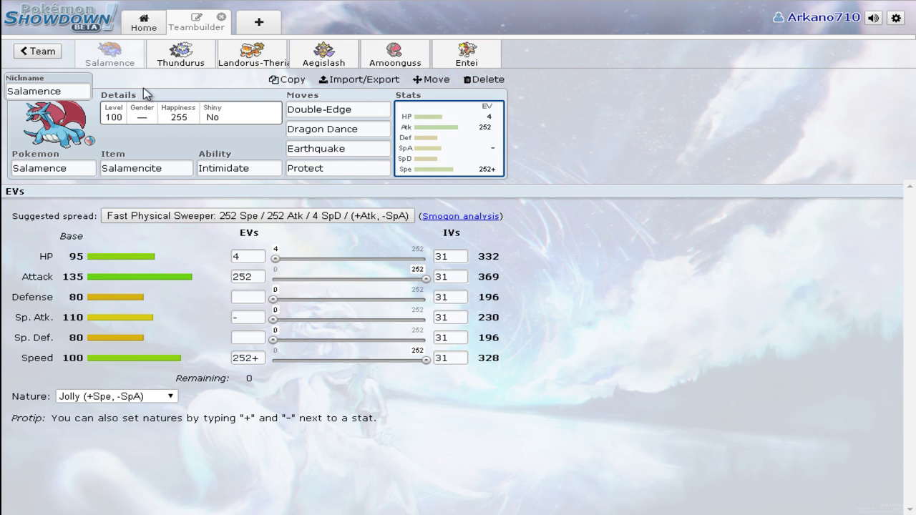
Step: Open Thundurus and examine its first three moves, its ability and its held item
left_click(179, 66)
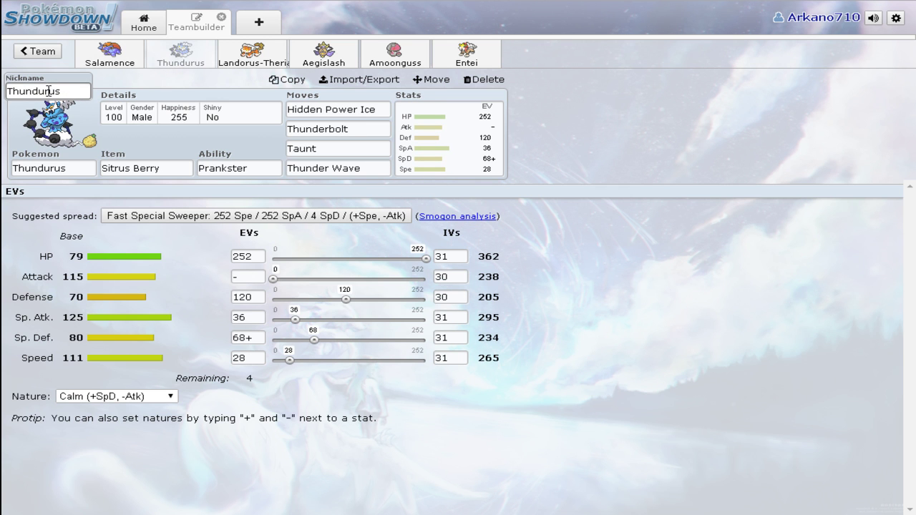
left_click(239, 166)
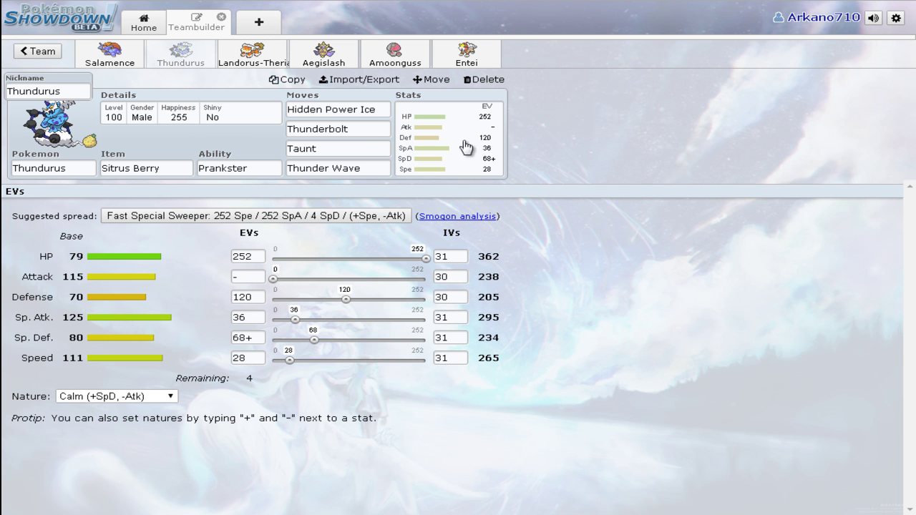
left_click(384, 111)
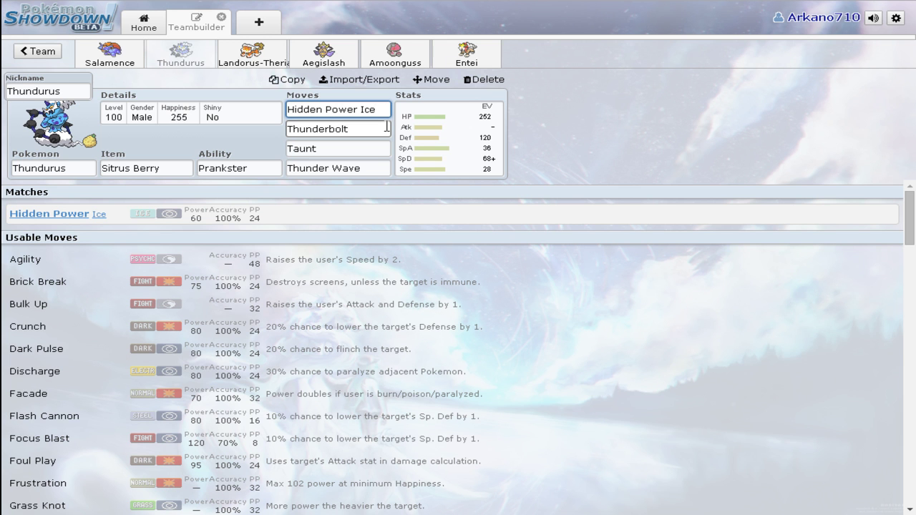
left_click(383, 129)
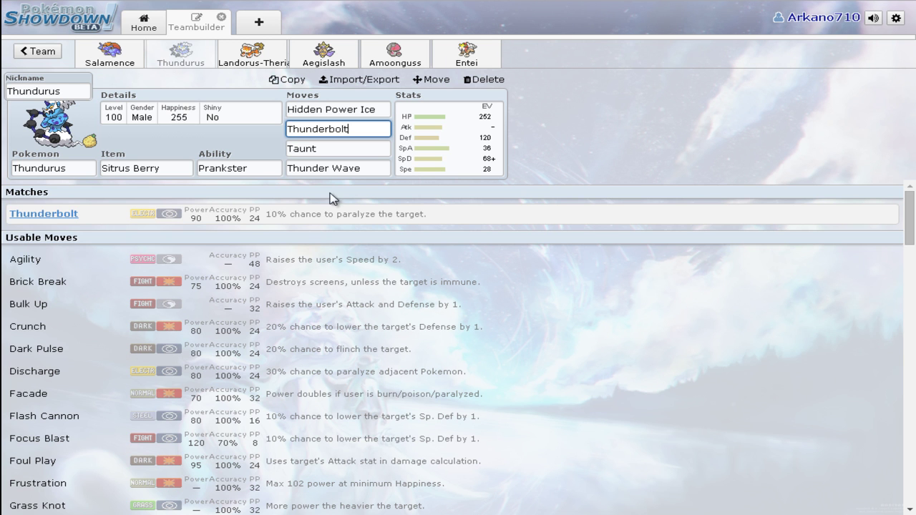
left_click(358, 149)
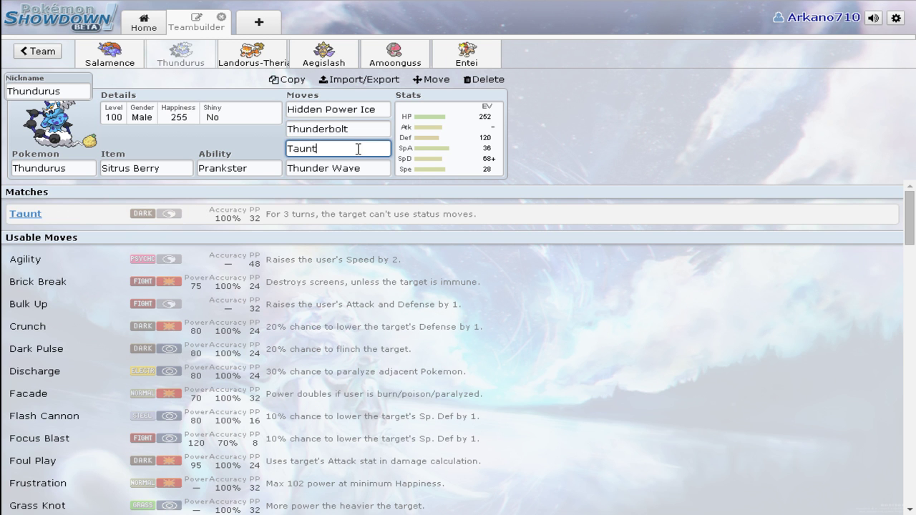
left_click(244, 169)
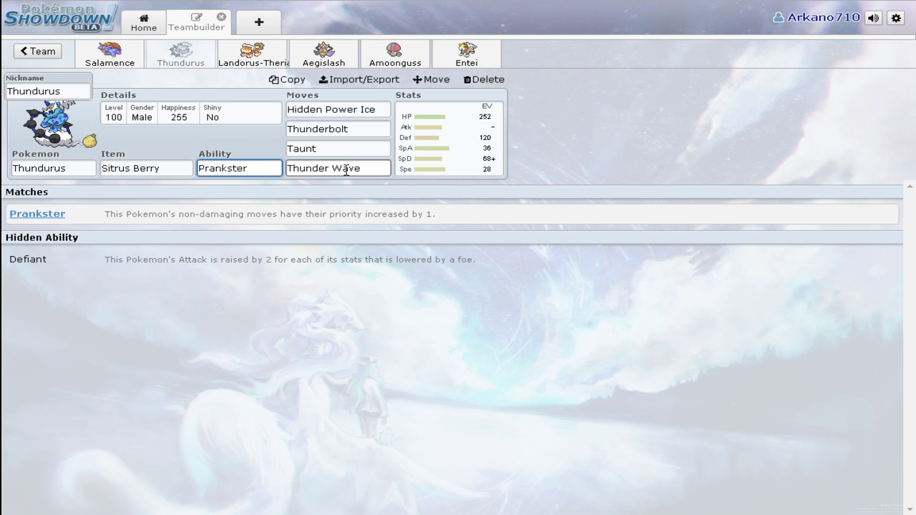
left_click(180, 172)
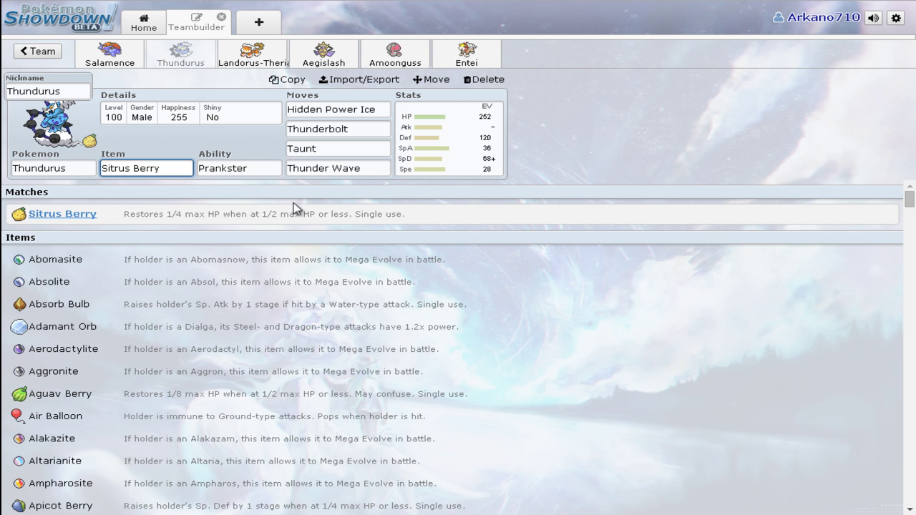
Step: Compare the descriptions of Thundurus's Taunt and Thunder Wave moves
left_click(356, 154)
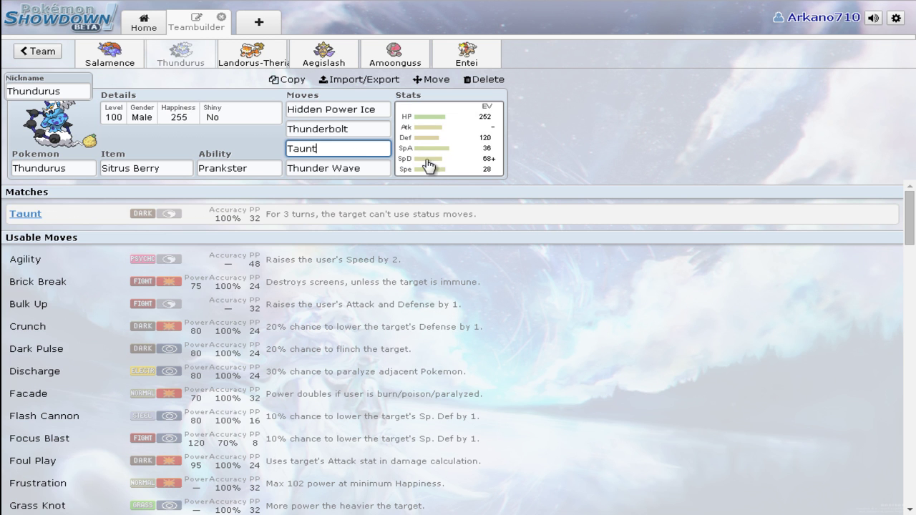
left_click(366, 168)
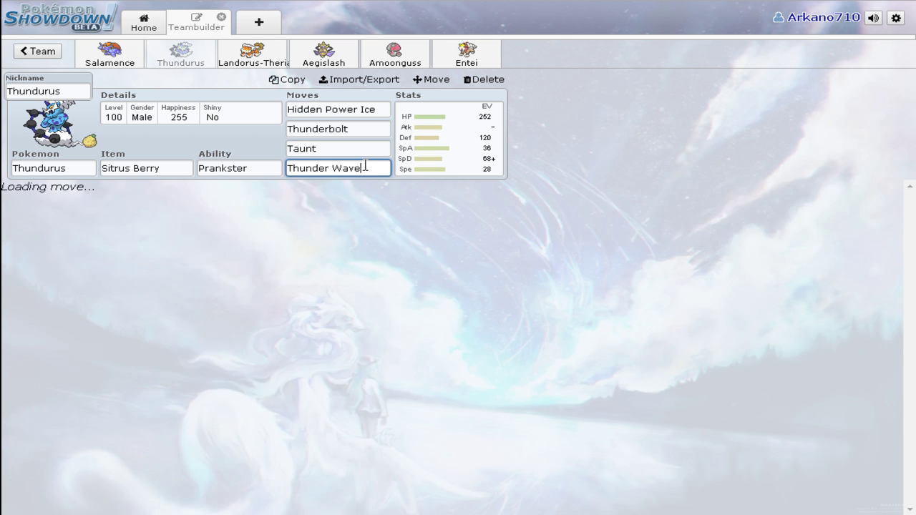
left_click(366, 152)
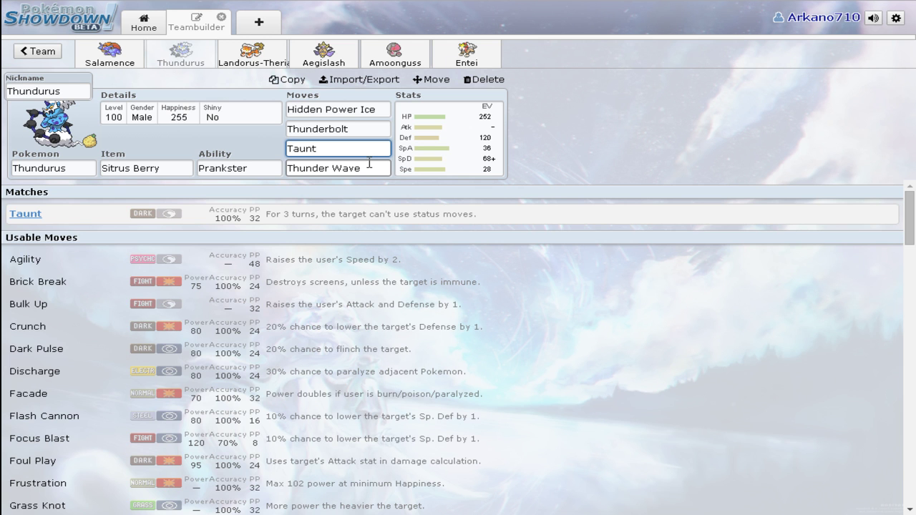
left_click(376, 171)
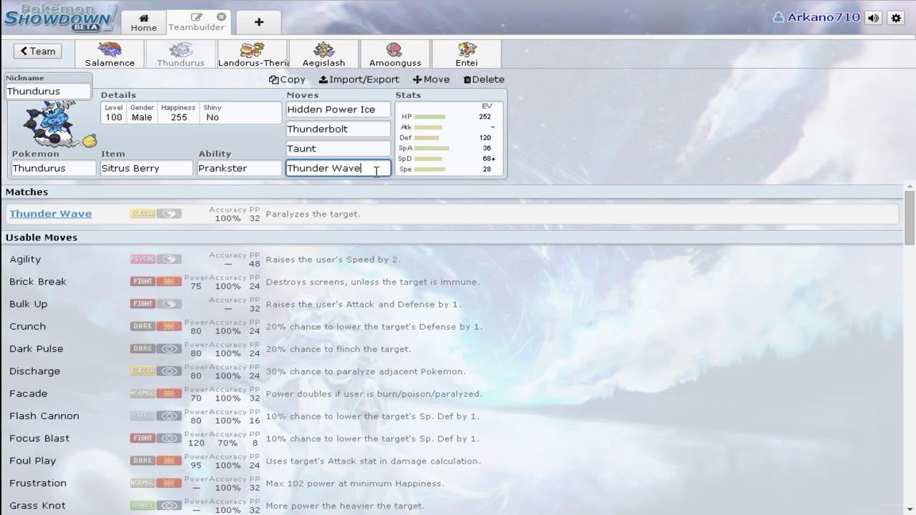
Step: Check Landorus-Therian's Superpower move briefly and return to Thundurus to examine its EV spread
left_click(268, 68)
left_click(386, 166)
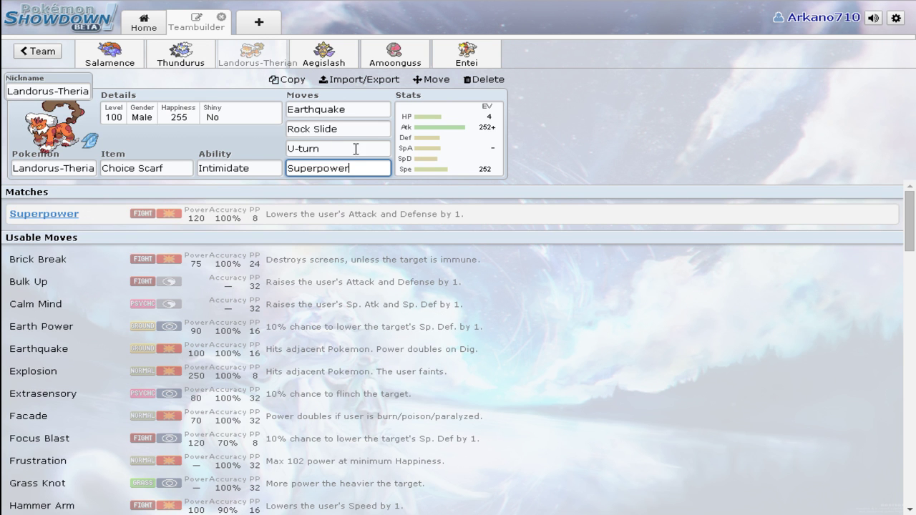
left_click(179, 63)
left_click(458, 159)
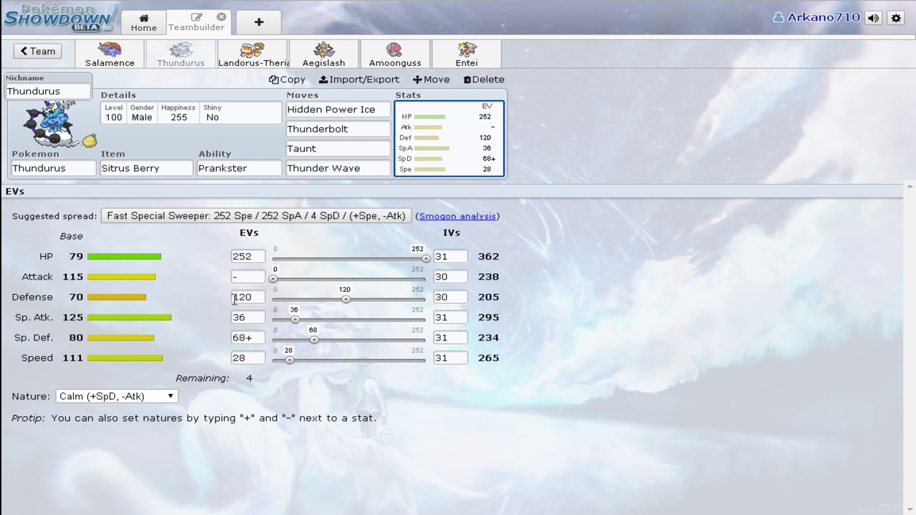
Step: Open Landorus-Therian and read the descriptions of its held item and ability
left_click(258, 66)
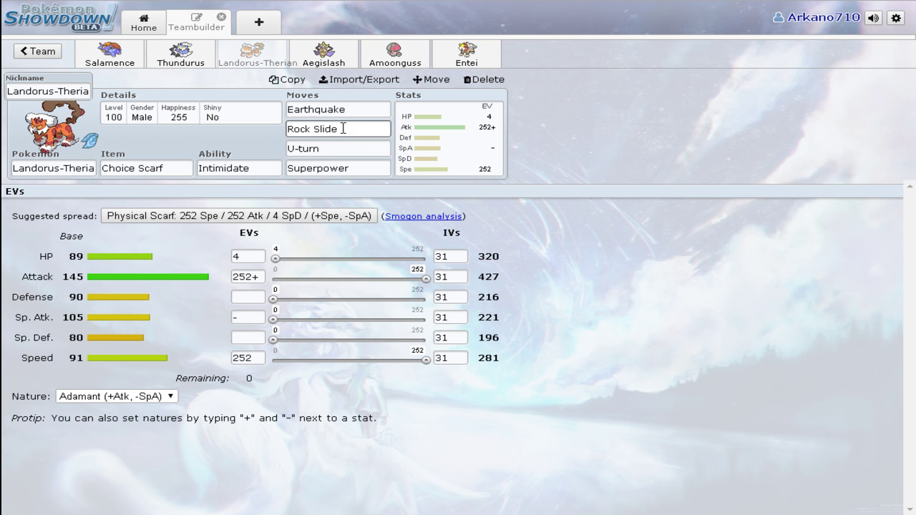
left_click(154, 174)
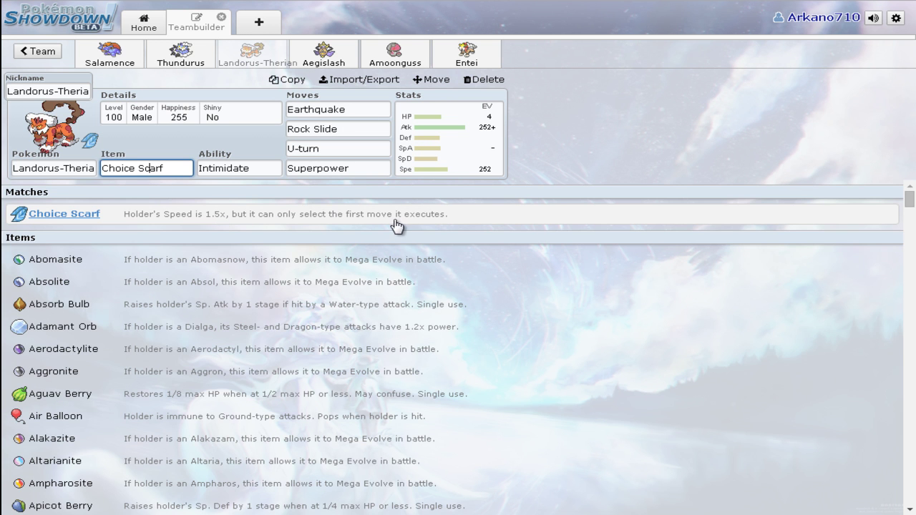
left_click(265, 175)
left_click(258, 246)
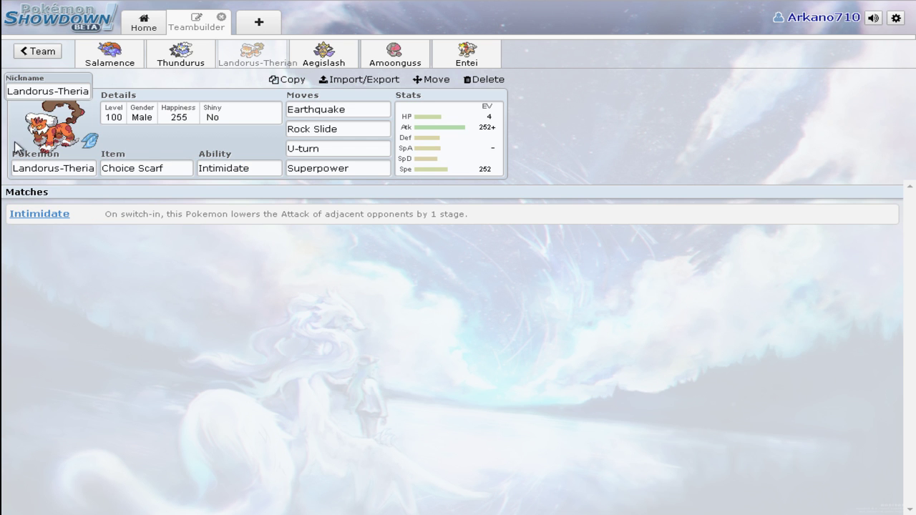
Step: Read the details of Landorus-Therian's four moves, from Earthquake and Rock Slide to U-turn and Superpower
left_click(361, 112)
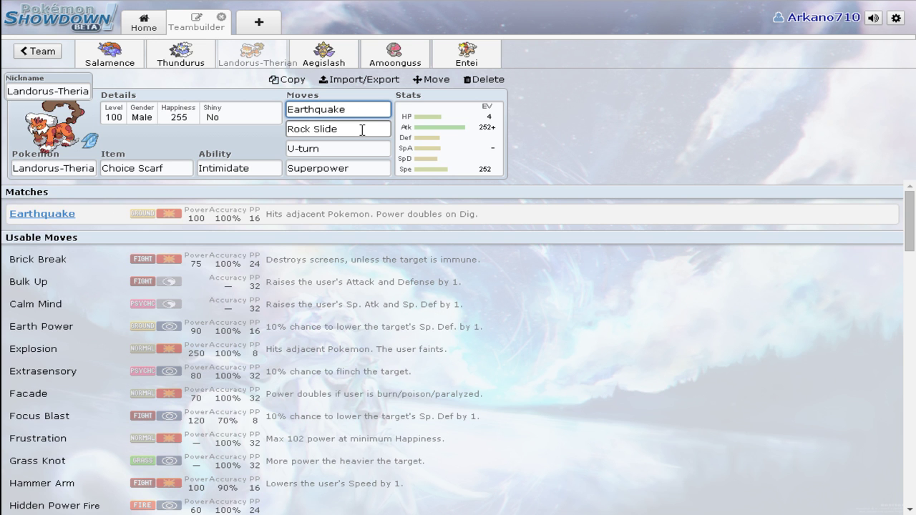
left_click(362, 129)
left_click(363, 115)
left_click(360, 129)
left_click(345, 148)
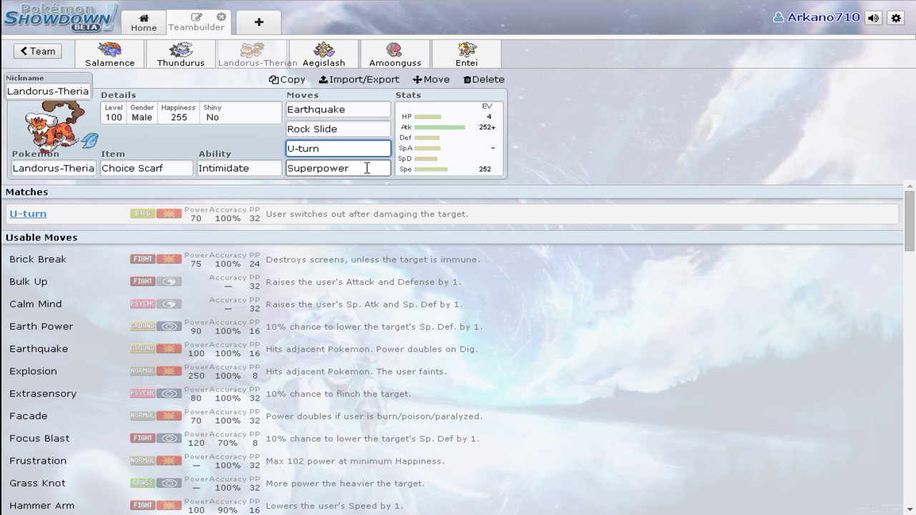
left_click(367, 168)
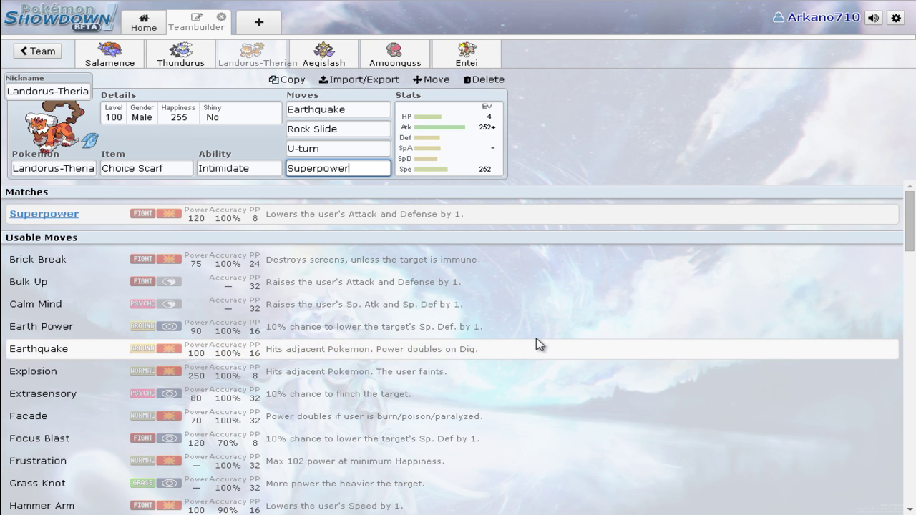
Step: Examine Landorus-Therian's EV spread and recheck its Superpower, Earthquake and Rock Slide moves
left_click(451, 161)
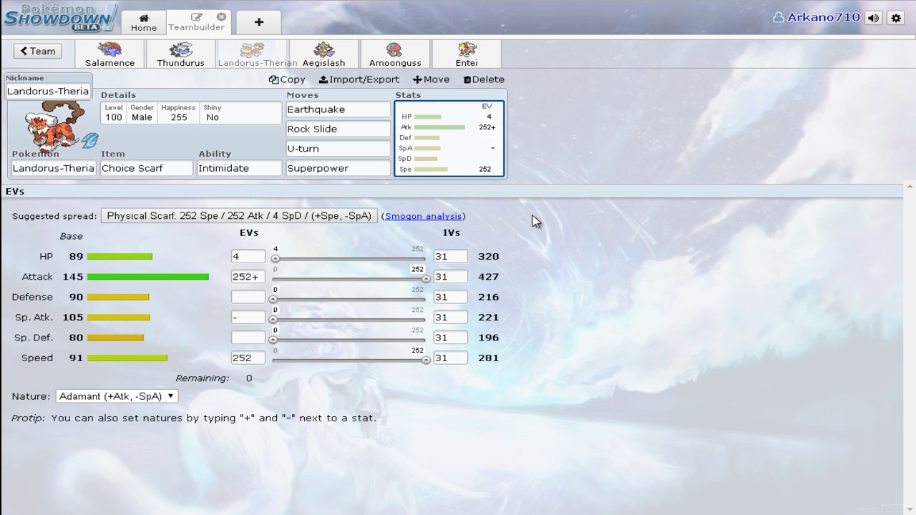
left_click(375, 172)
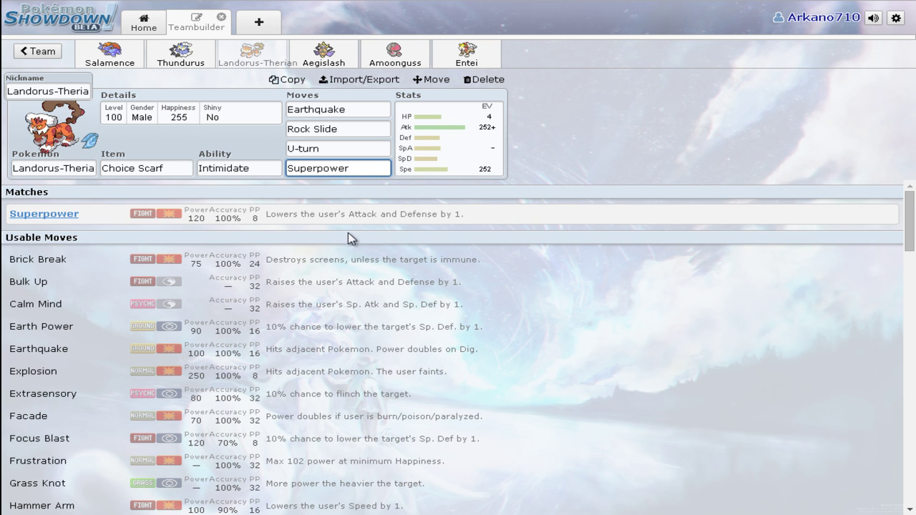
left_click(364, 109)
left_click(365, 128)
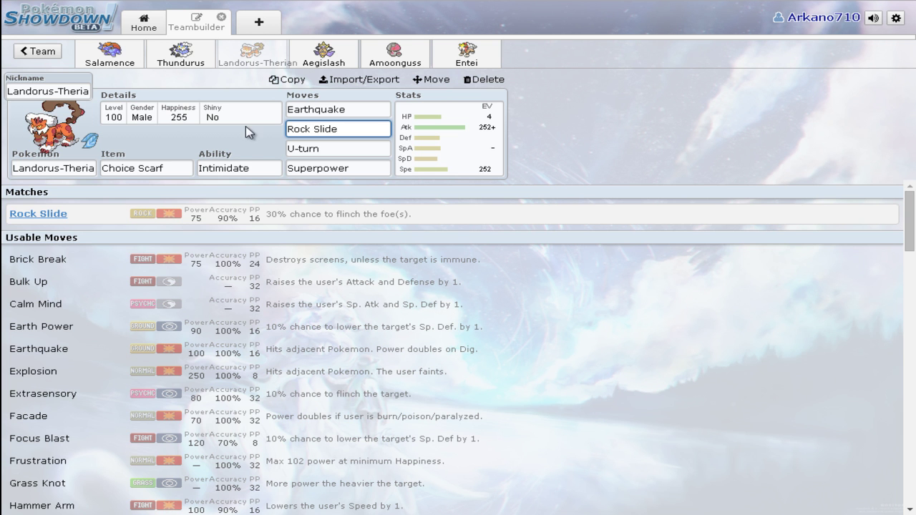
left_click(204, 60)
left_click(244, 61)
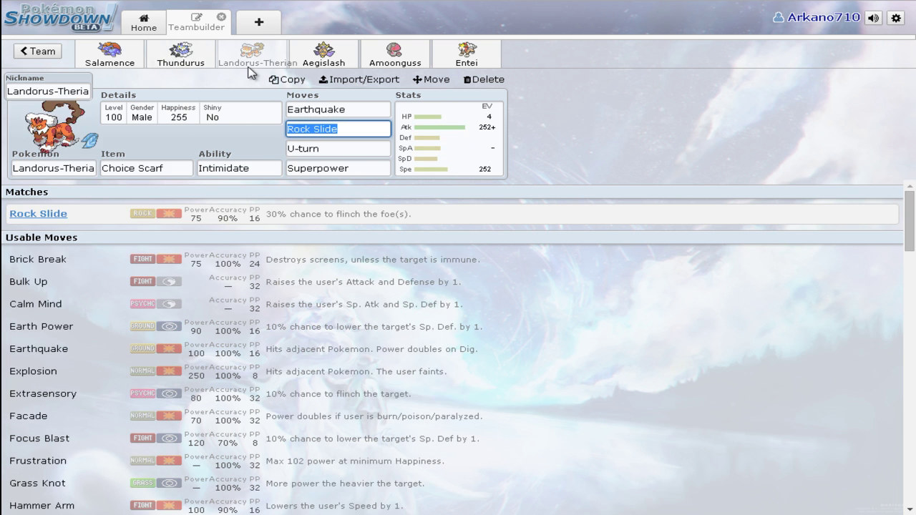
Step: Open Aegislash and examine its EV spread and its King's Shield move
left_click(323, 61)
left_click(583, 154)
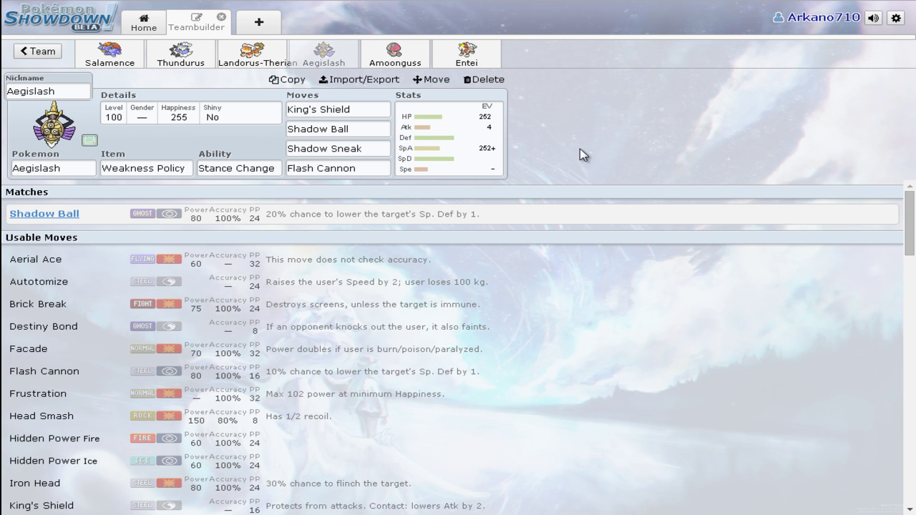
left_click(470, 168)
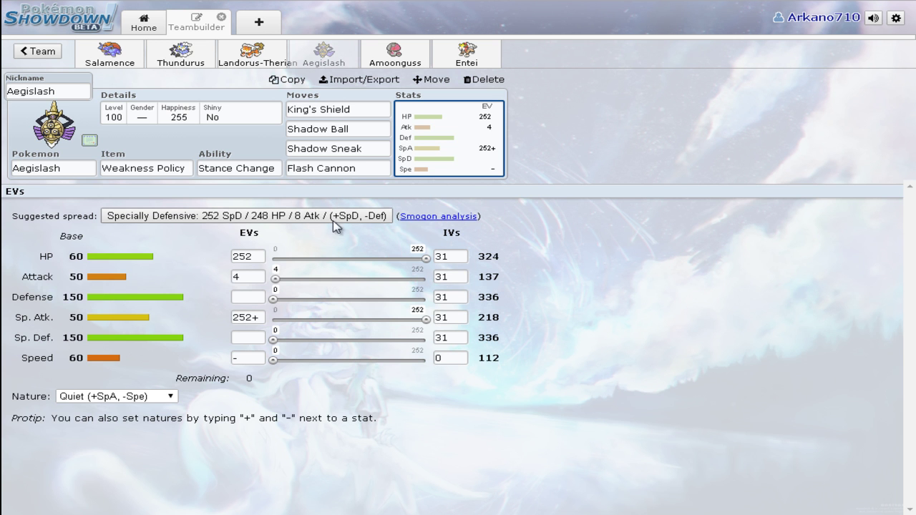
left_click(372, 110)
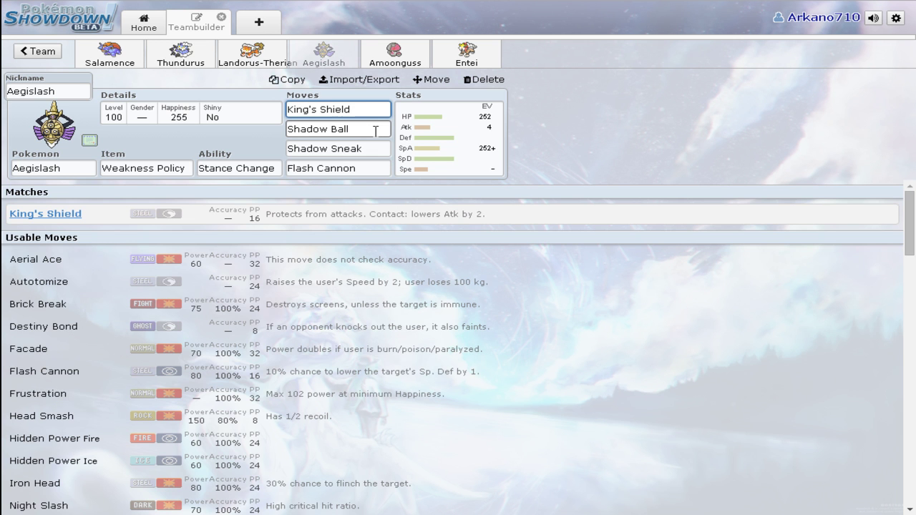
Step: Read the descriptions of Aegislash's Stance Change ability and its Weakness Policy item
left_click(235, 174)
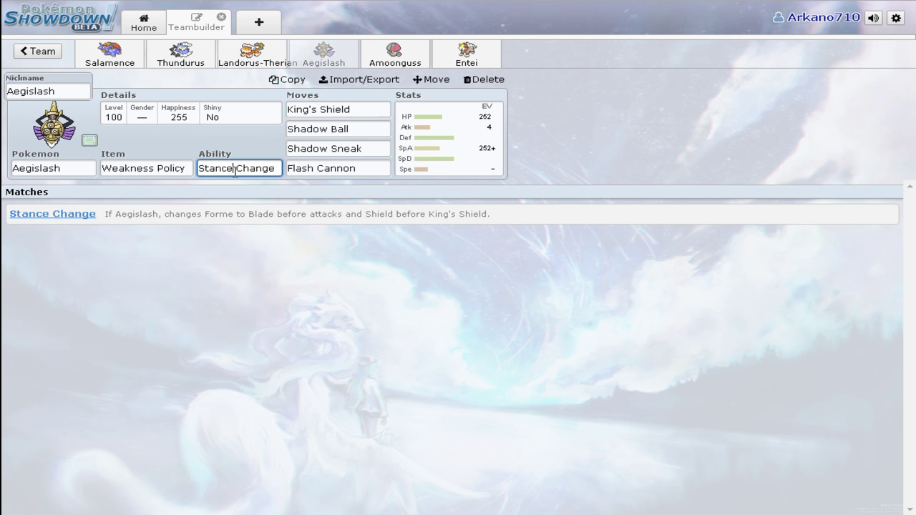
left_click(131, 165)
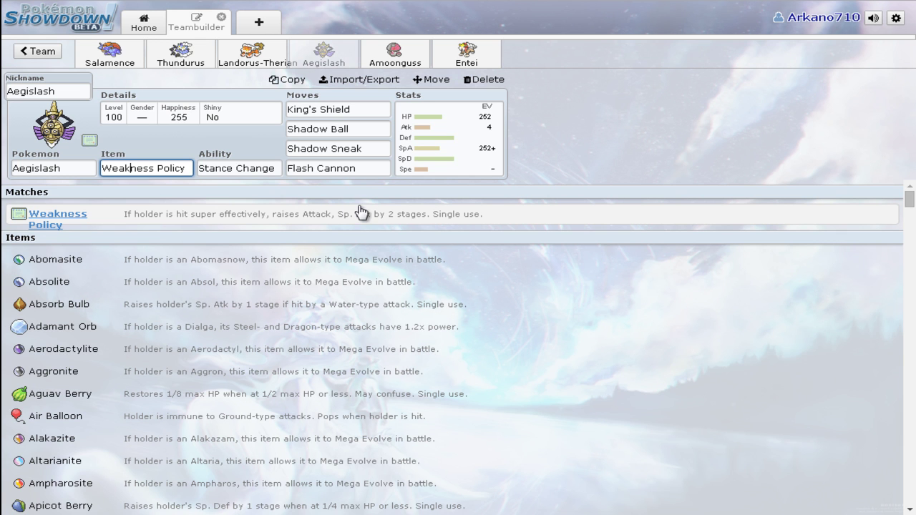
left_click(265, 173)
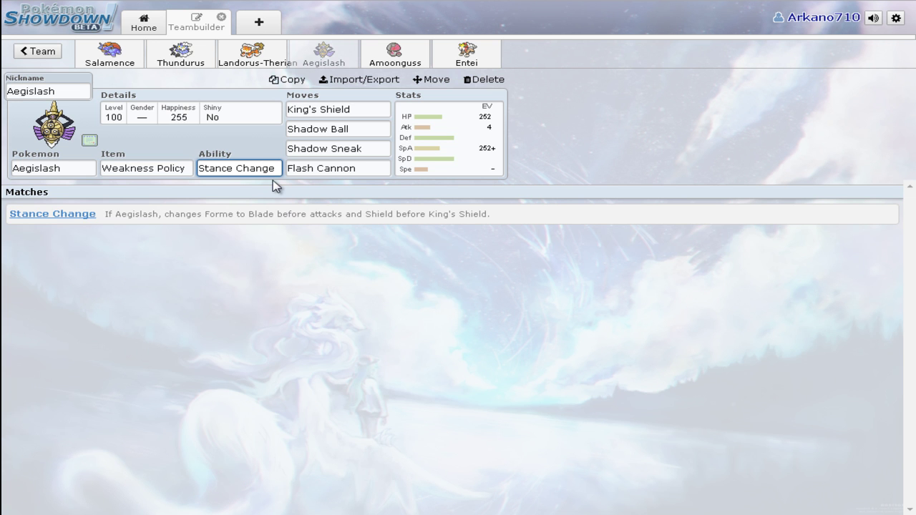
Step: Read the details of Aegislash's King's Shield, Shadow Ball, Flash Cannon and Shadow Sneak moves and recheck its EV spread
left_click(363, 112)
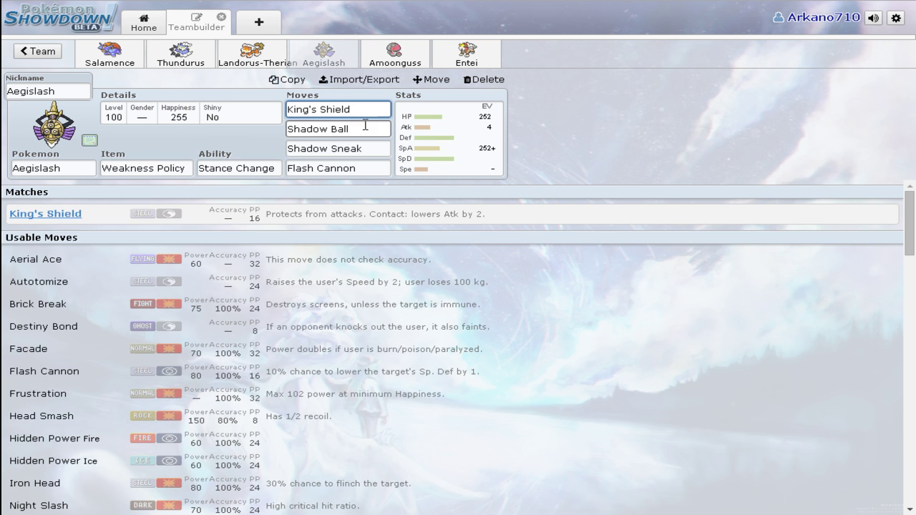
left_click(373, 136)
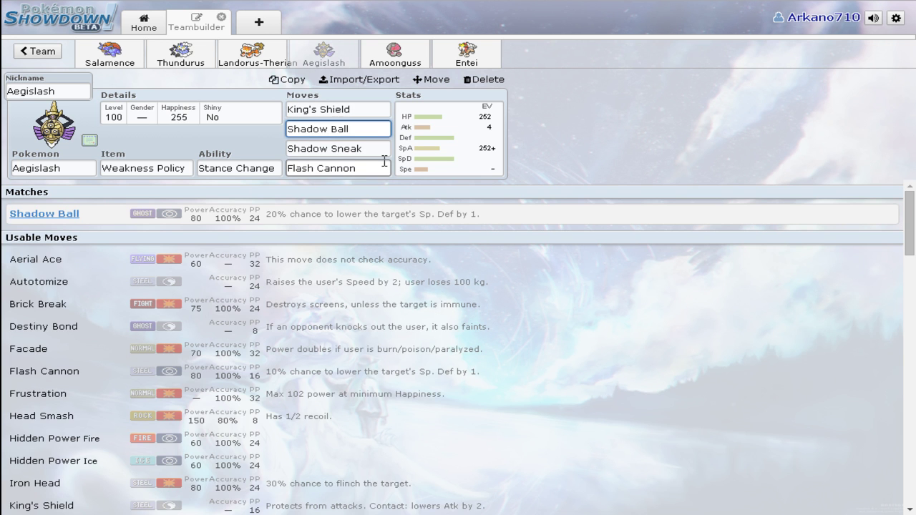
left_click(385, 171)
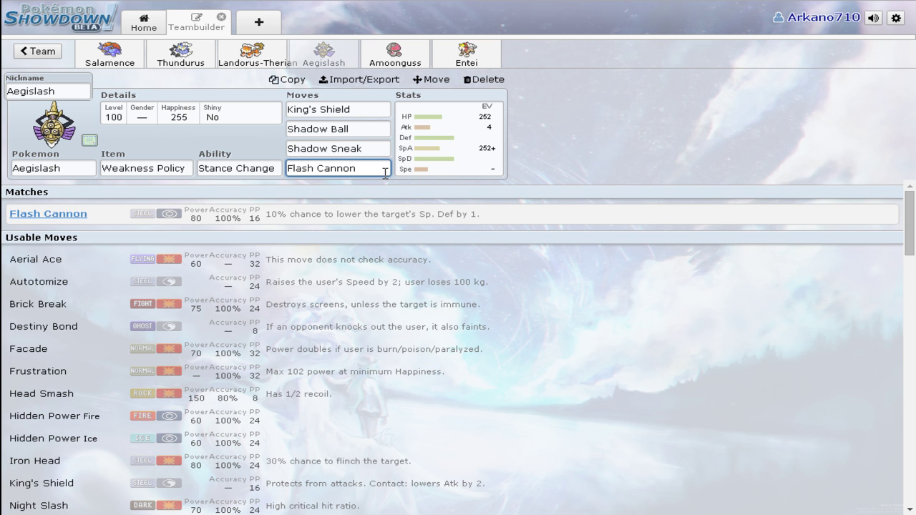
left_click(380, 152)
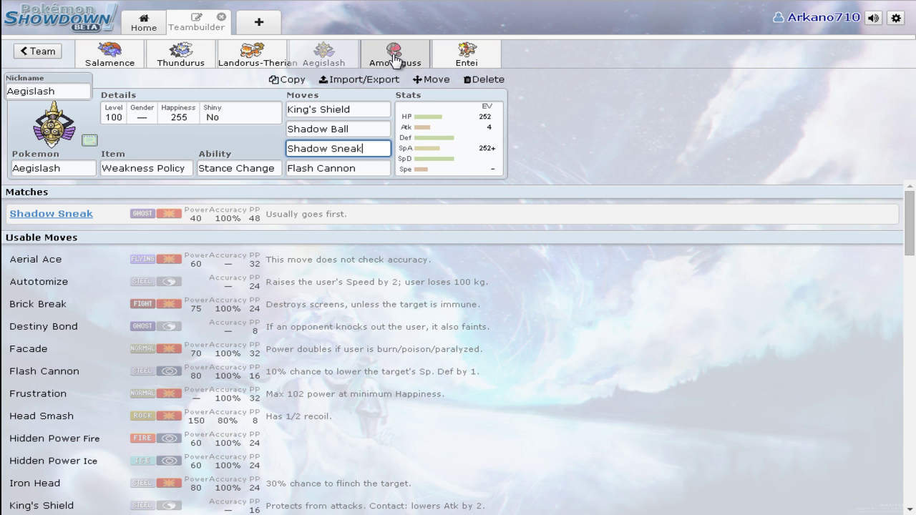
left_click(422, 135)
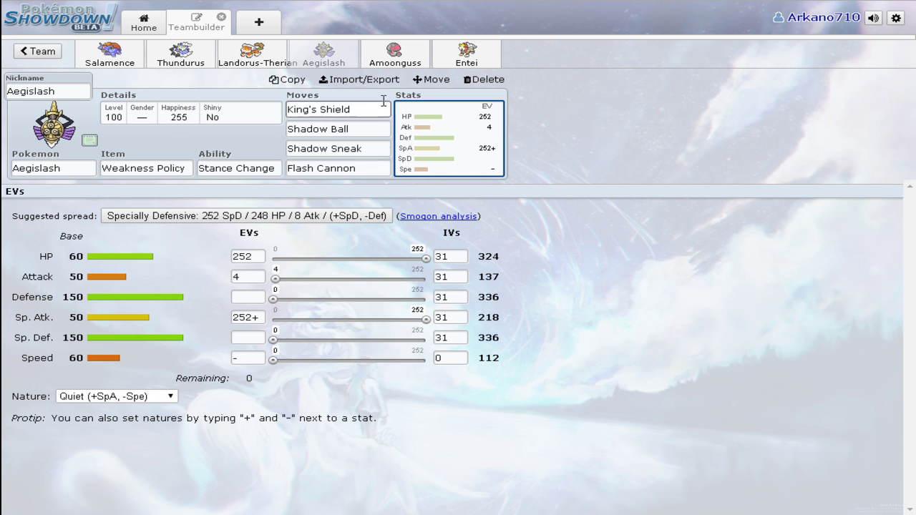
Step: Open Amoonguss and examine its EV spread, its Regenerator ability and its Rocky Helmet item
left_click(258, 63)
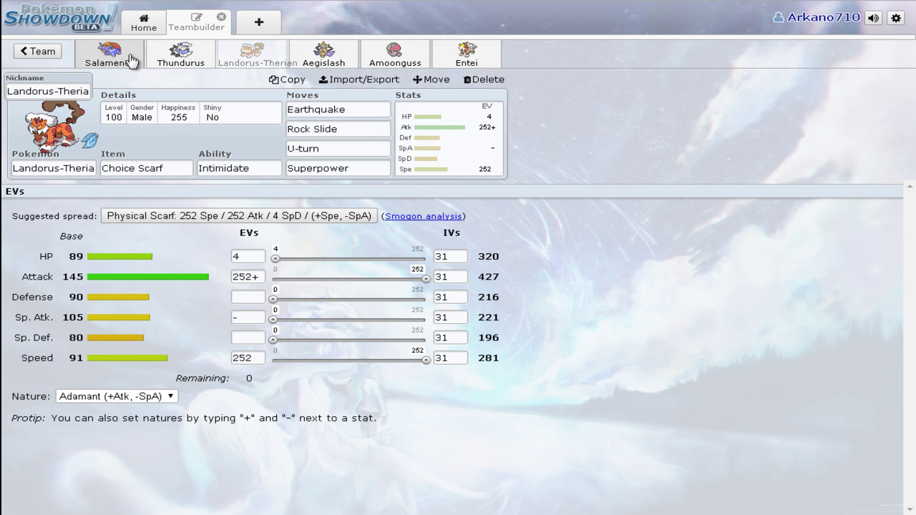
left_click(396, 57)
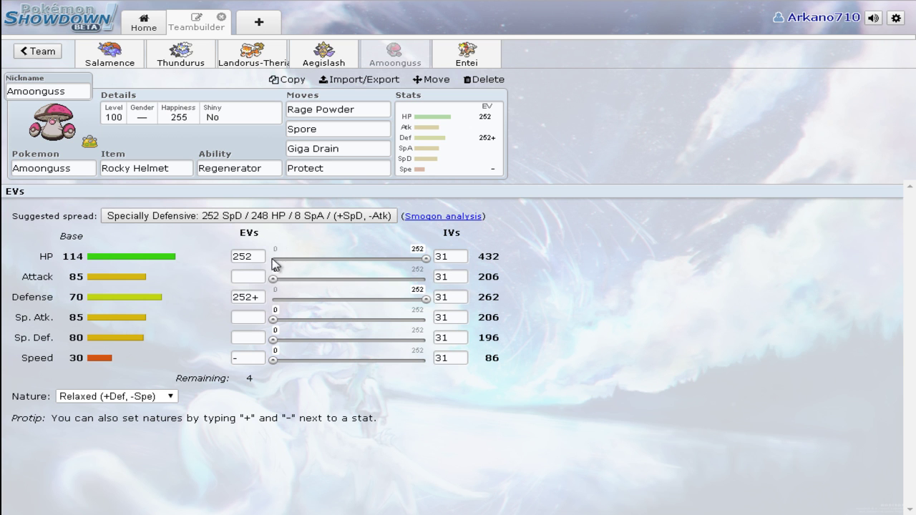
left_click(481, 143)
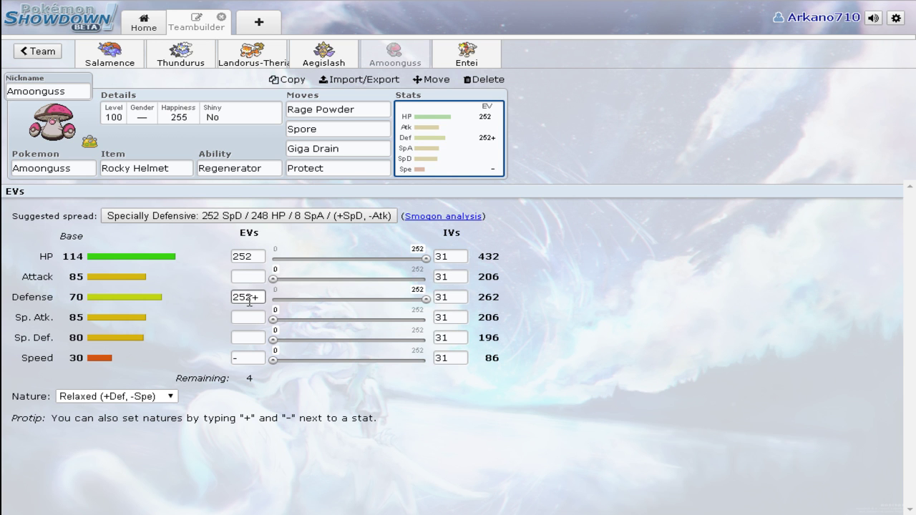
left_click(250, 170)
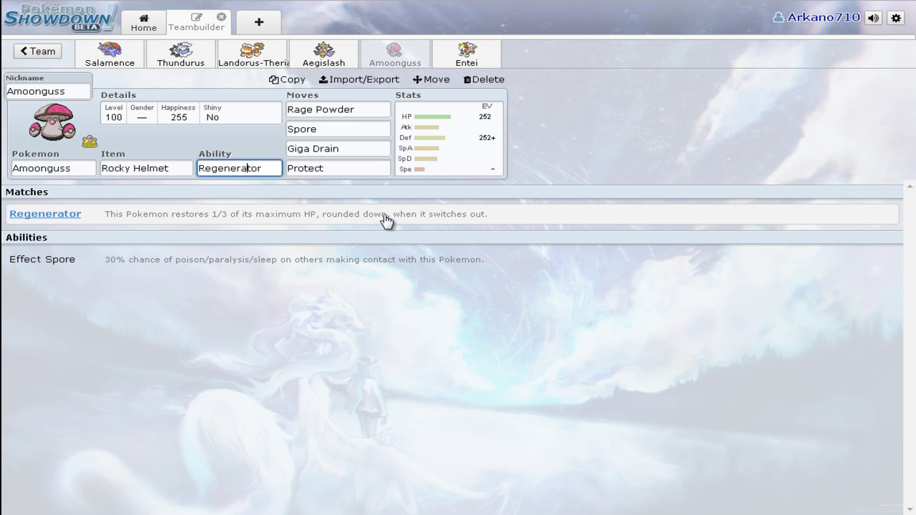
left_click(184, 170)
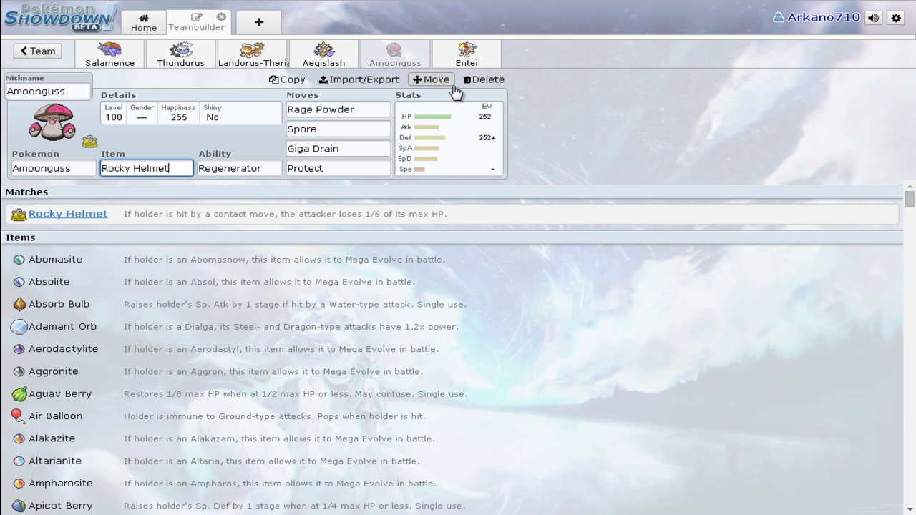
Step: Read the details of Amoonguss's Rage Powder, Spore, Giga Drain and Protect moves and recheck its EV spread
left_click(310, 110)
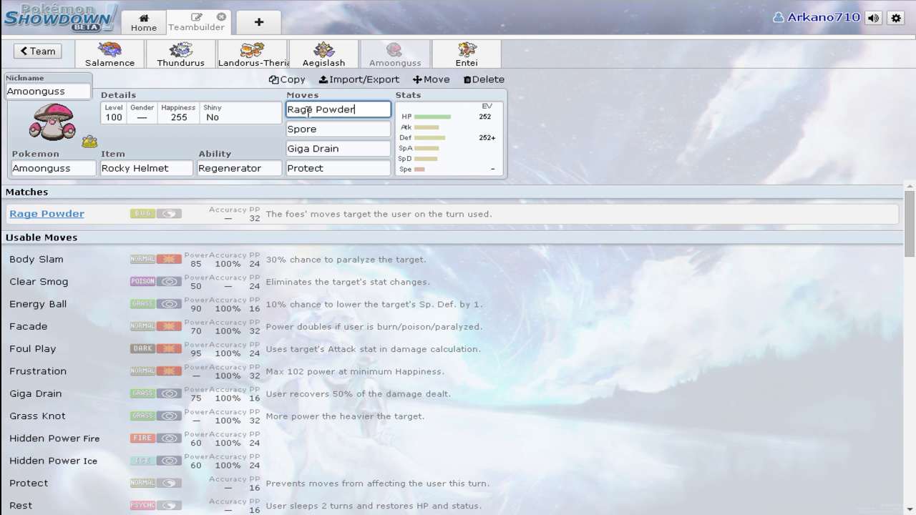
left_click(351, 128)
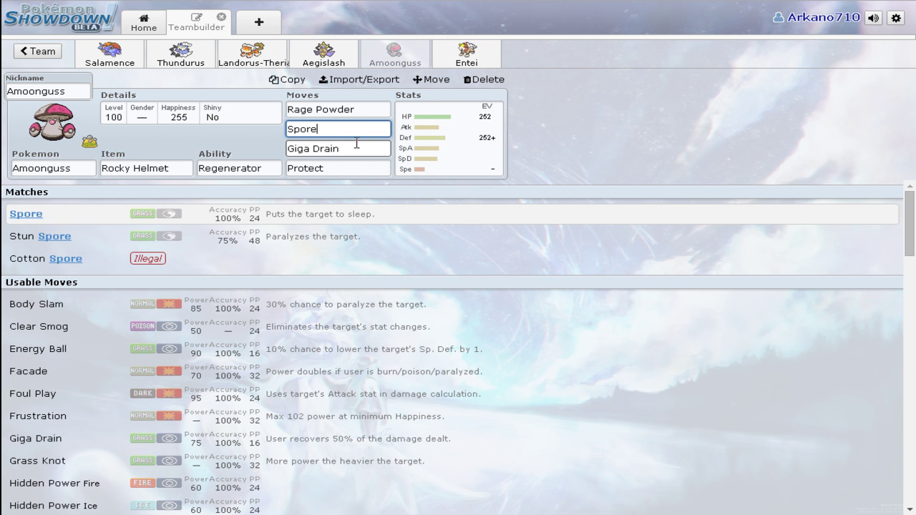
left_click(357, 147)
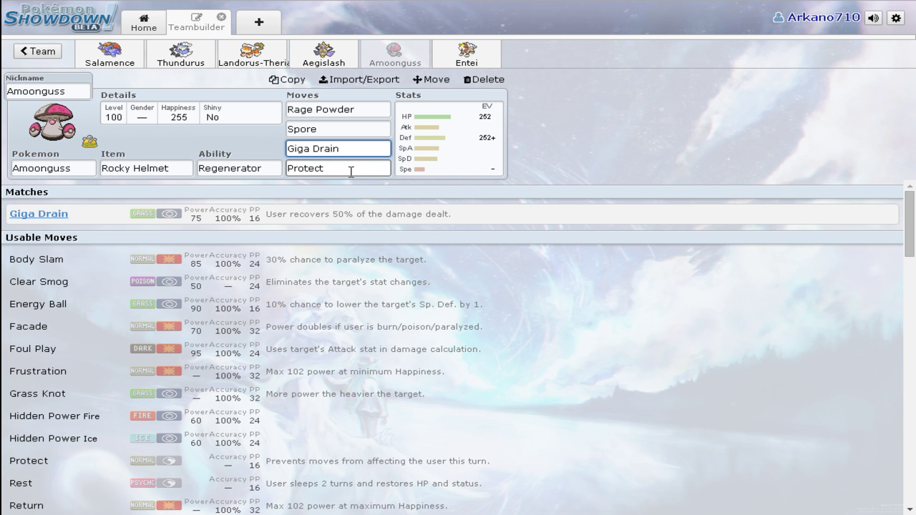
left_click(351, 171)
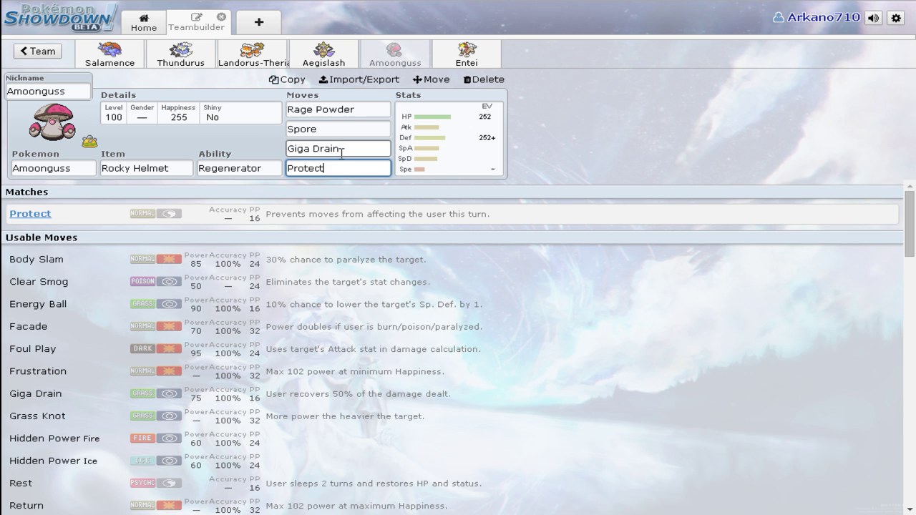
left_click(368, 107)
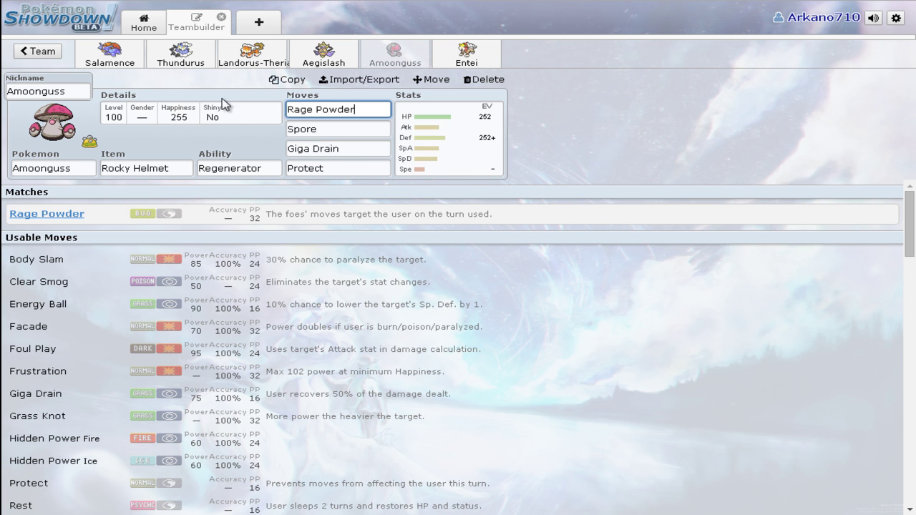
left_click(454, 164)
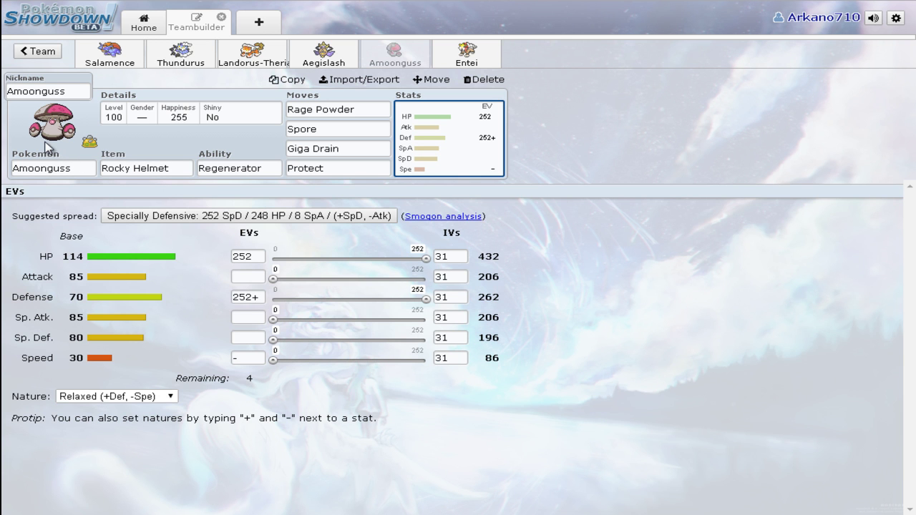
Step: Open Entei and examine its EV spread, ability and held item
left_click(459, 68)
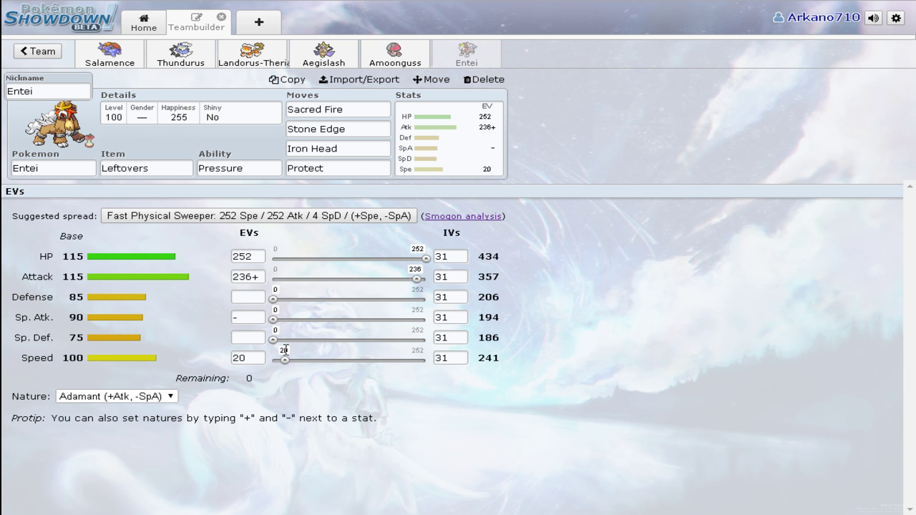
left_click(240, 300)
left_click(254, 259)
left_click(318, 264)
left_click(266, 169)
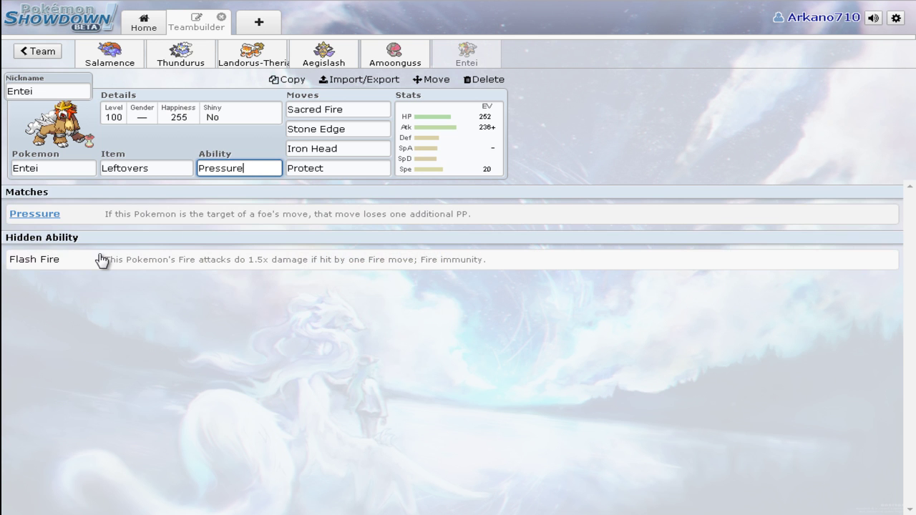
left_click(163, 166)
Step: Read the details of Entei's Protect and Iron Head moves, revisiting Aegislash briefly in between
left_click(308, 163)
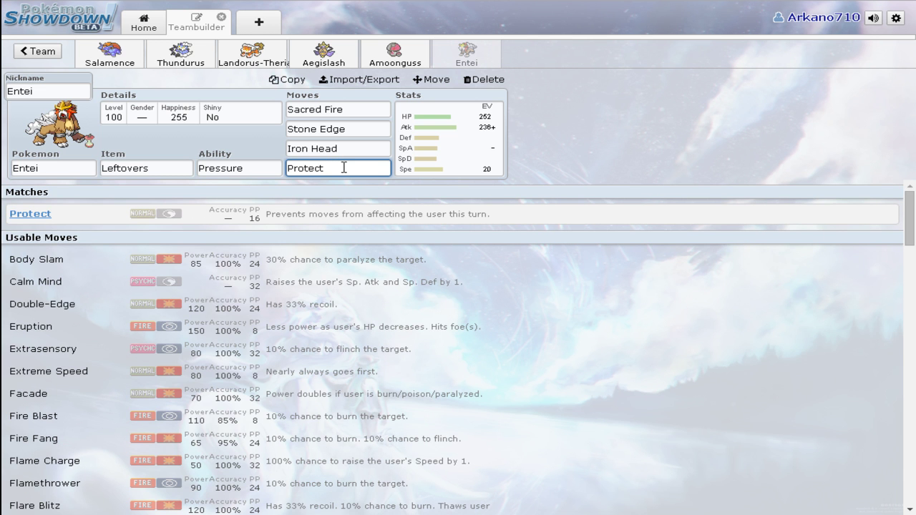
left_click(347, 152)
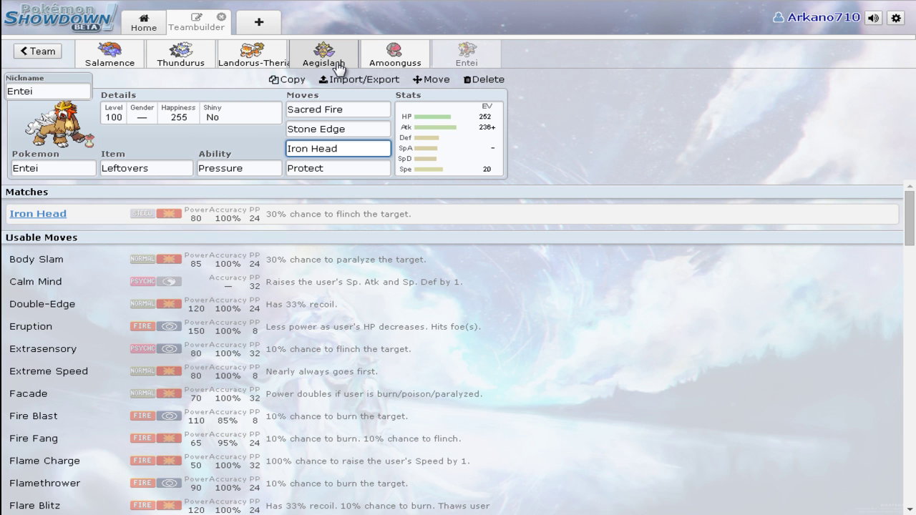
left_click(337, 68)
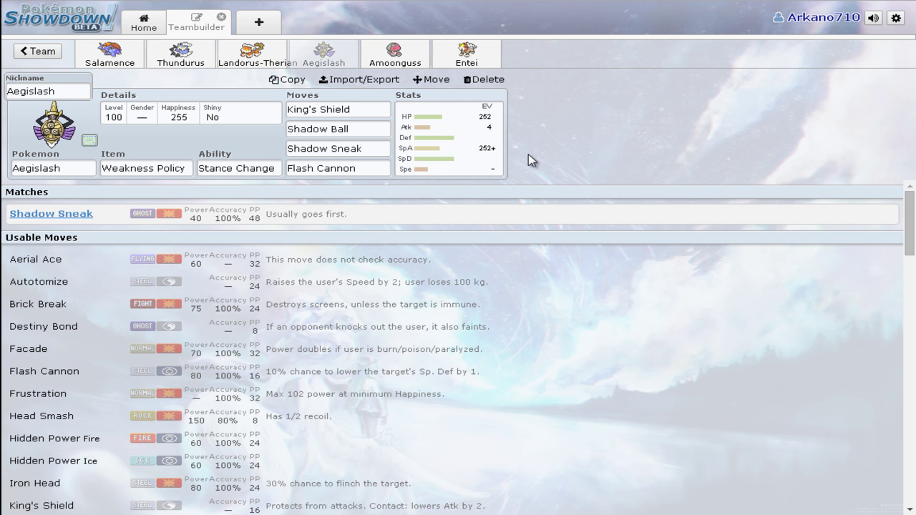
left_click(471, 59)
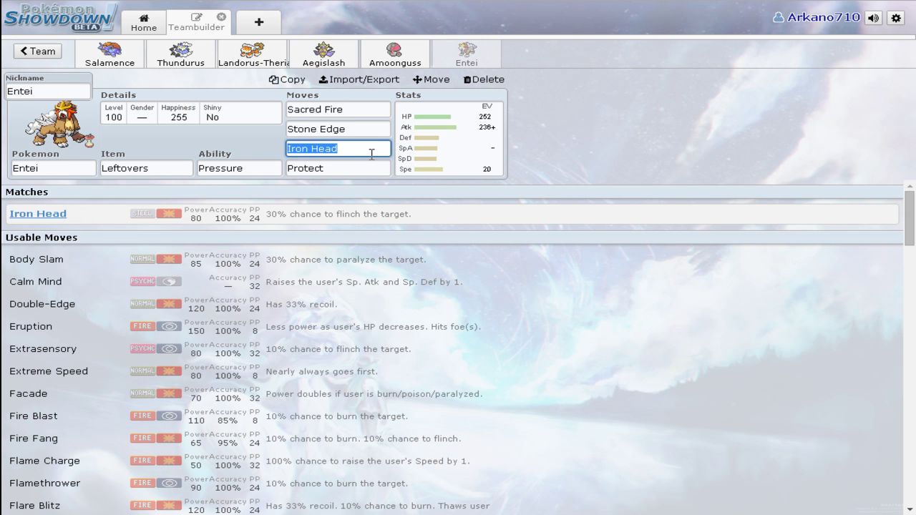
left_click(372, 154)
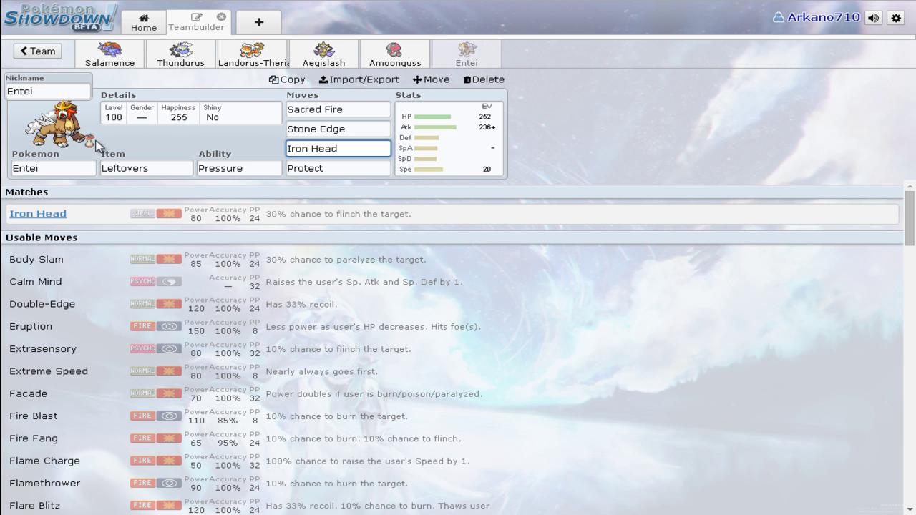
Step: Read the details of Entei's Stone Edge, Sacred Fire and Protect moves and its Leftovers item
left_click(363, 133)
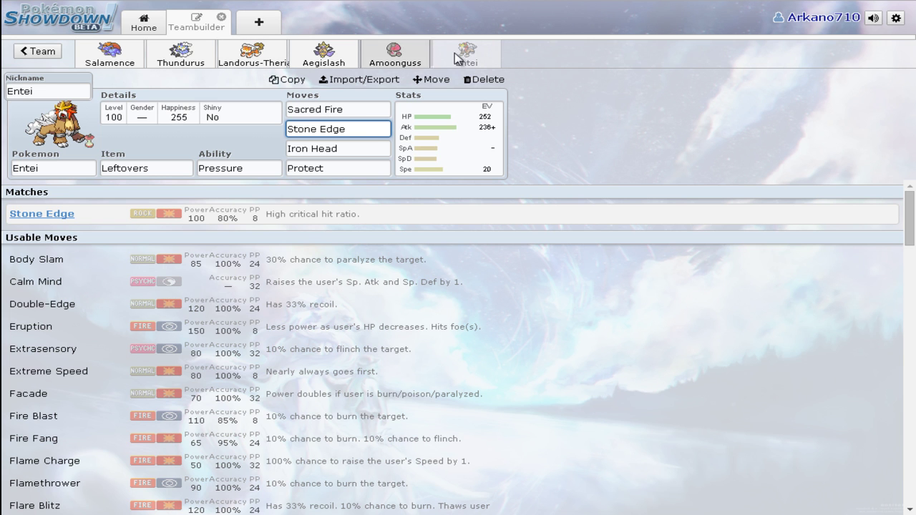
left_click(376, 113)
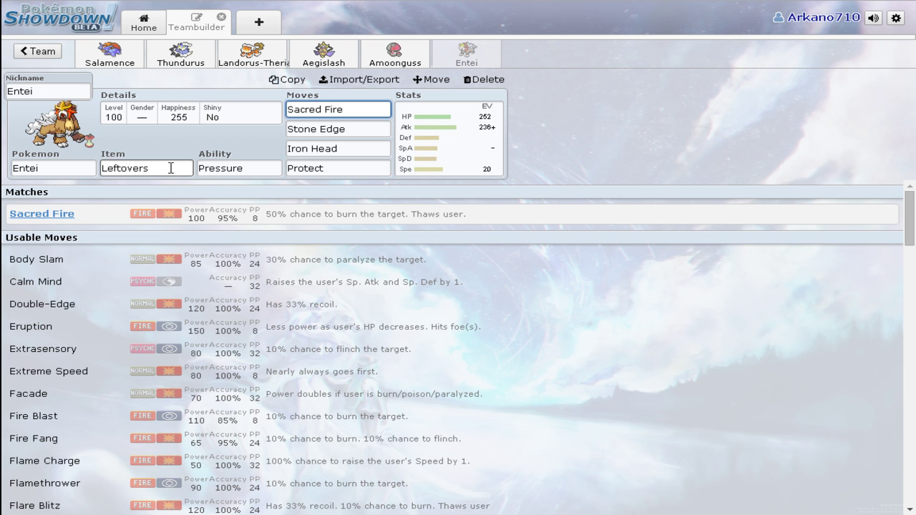
left_click(323, 169)
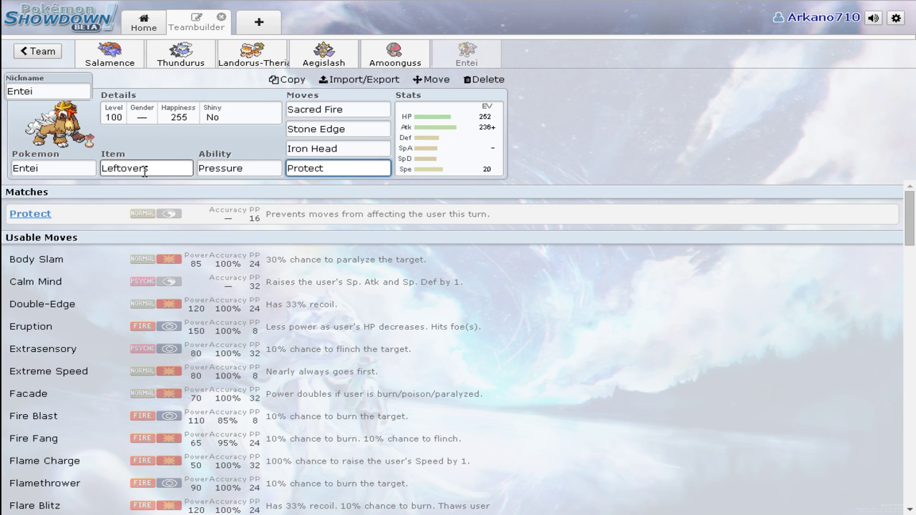
left_click(149, 170)
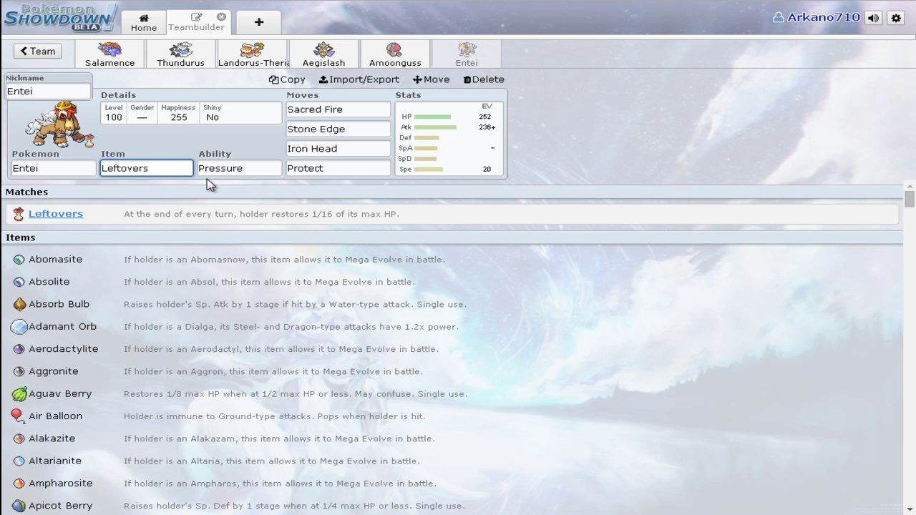
Step: Revisit Amoonguss, Entei, Aegislash and Thundurus to look over their held items and sets
left_click(419, 62)
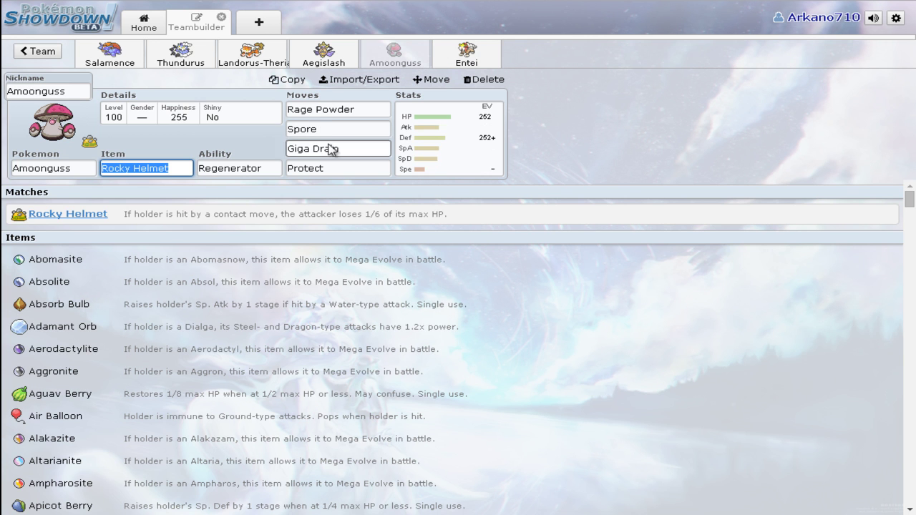
left_click(467, 57)
left_click(582, 125)
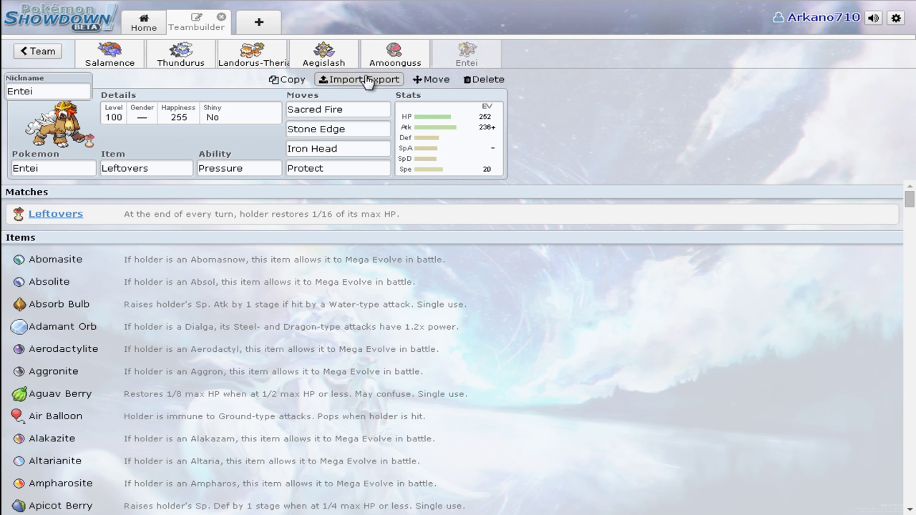
left_click(192, 60)
left_click(350, 56)
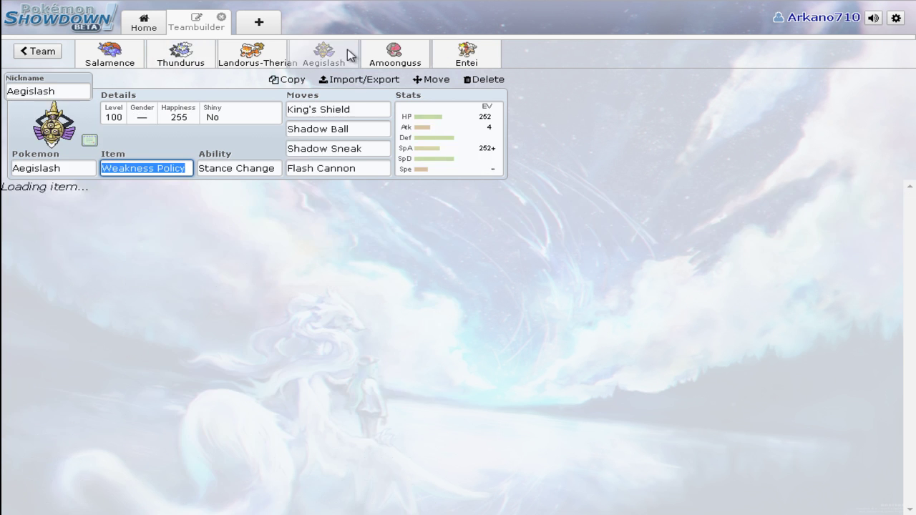
left_click(262, 151)
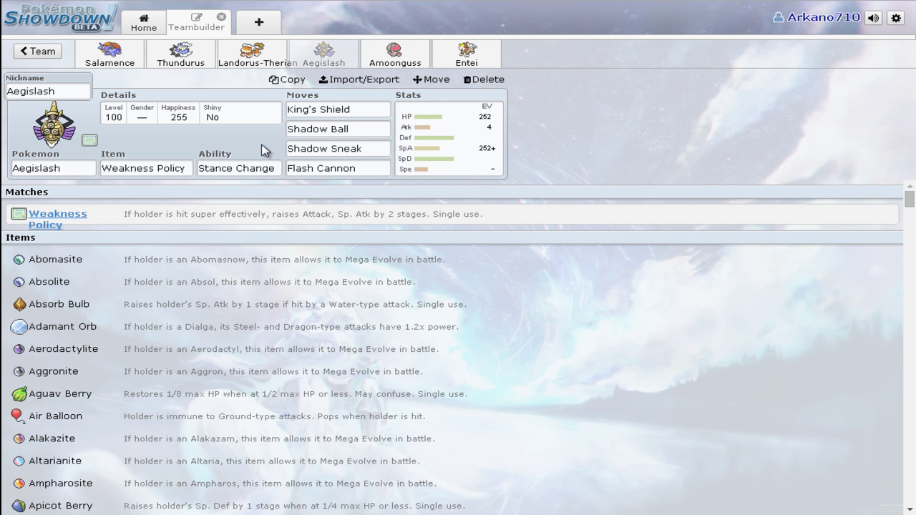
left_click(188, 59)
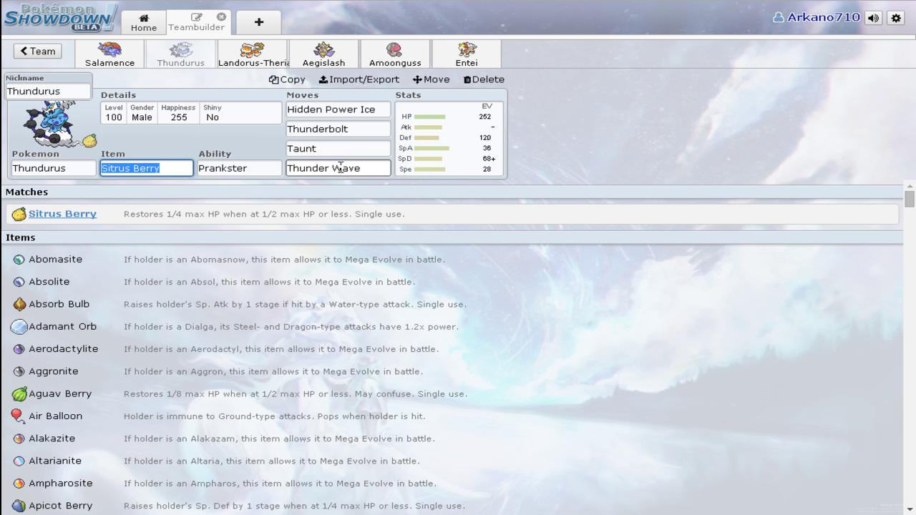
Step: Look over the sets of Aegislash, Landorus-Therian, Salamence, Amoonguss and Entei once more, including their items, moves and EV spreads
left_click(322, 56)
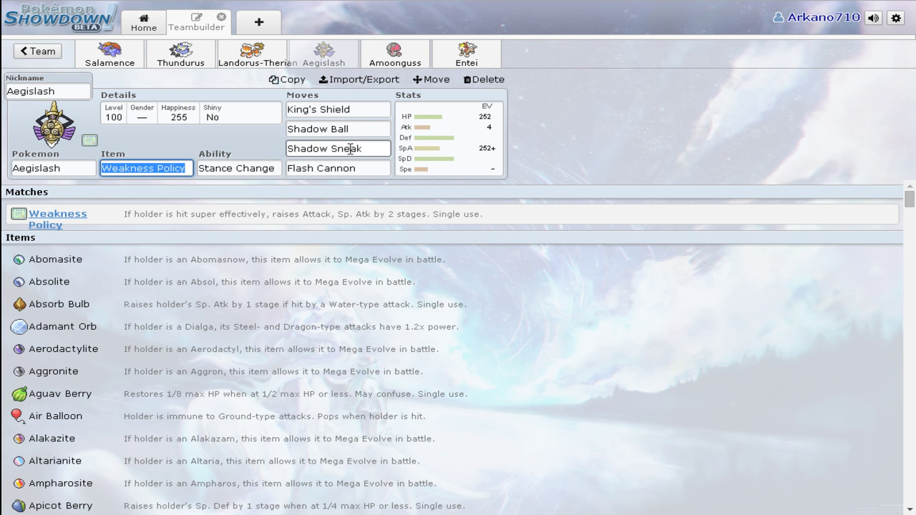
left_click(562, 142)
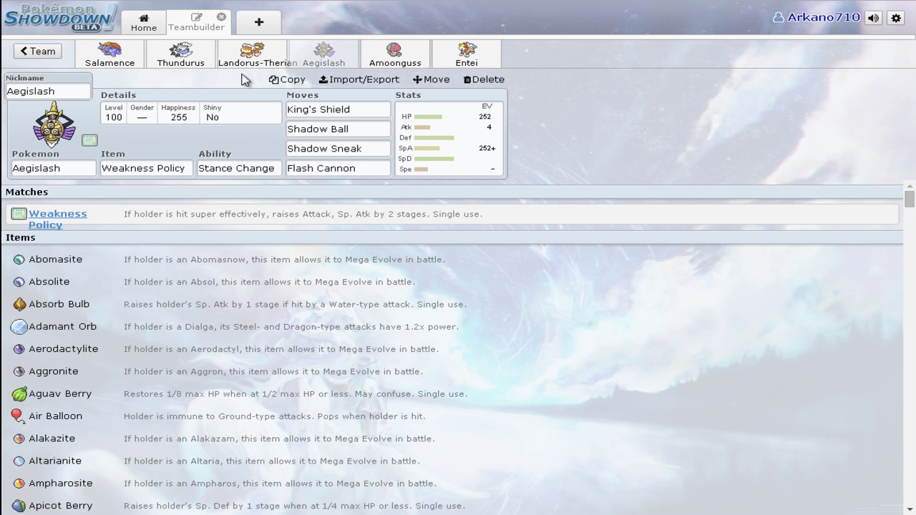
left_click(254, 54)
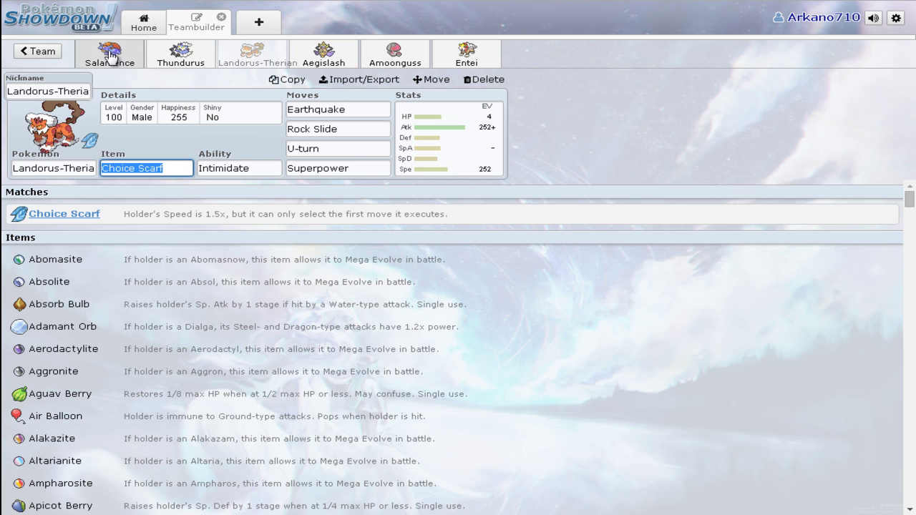
left_click(111, 54)
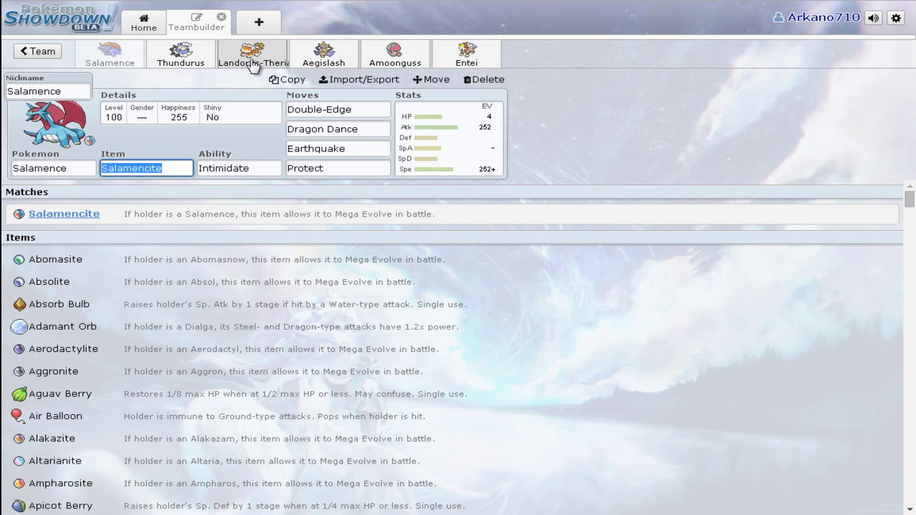
left_click(252, 60)
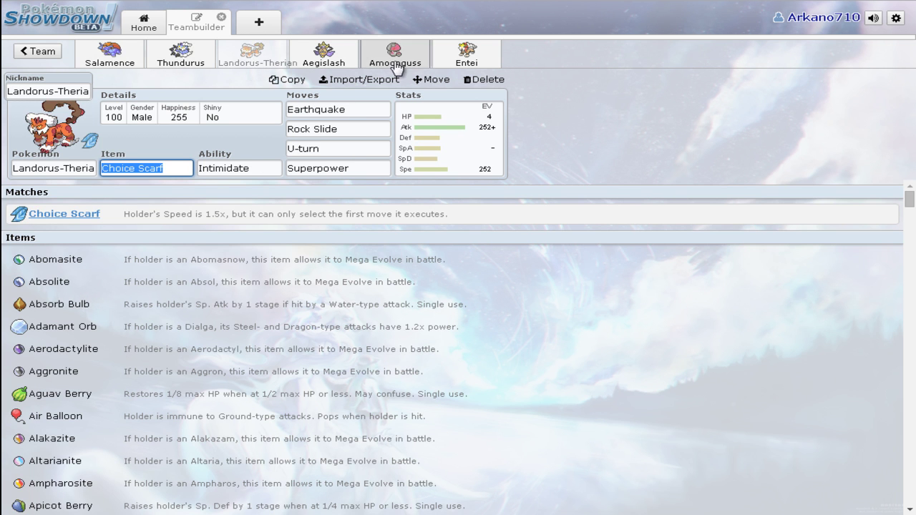
left_click(393, 55)
left_click(476, 55)
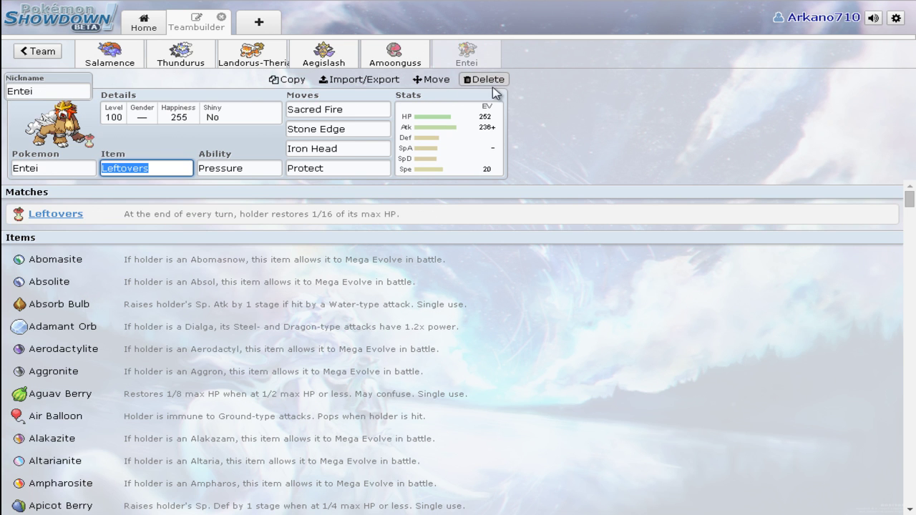
left_click(562, 125)
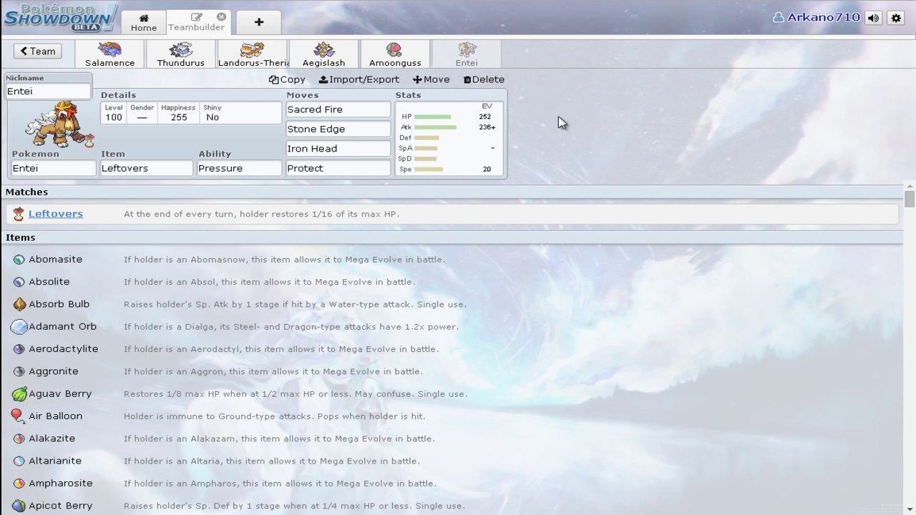
Step: Alternate between Thundurus and Amoonguss to compare their held items, moves and EV spreads
left_click(203, 57)
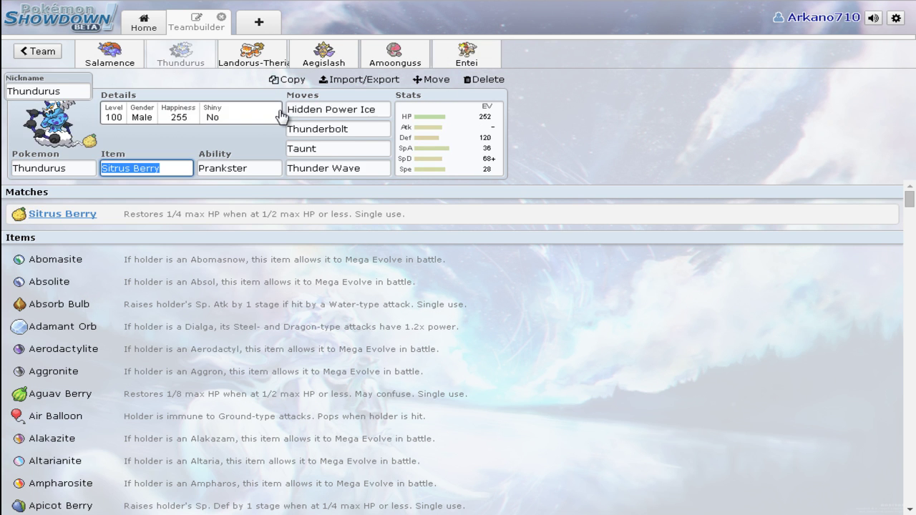
left_click(392, 52)
left_click(188, 60)
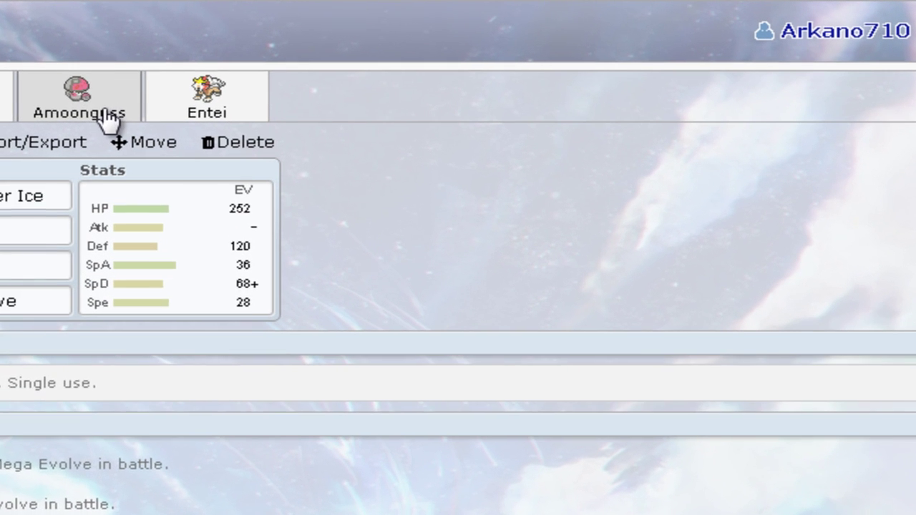
left_click(159, 114)
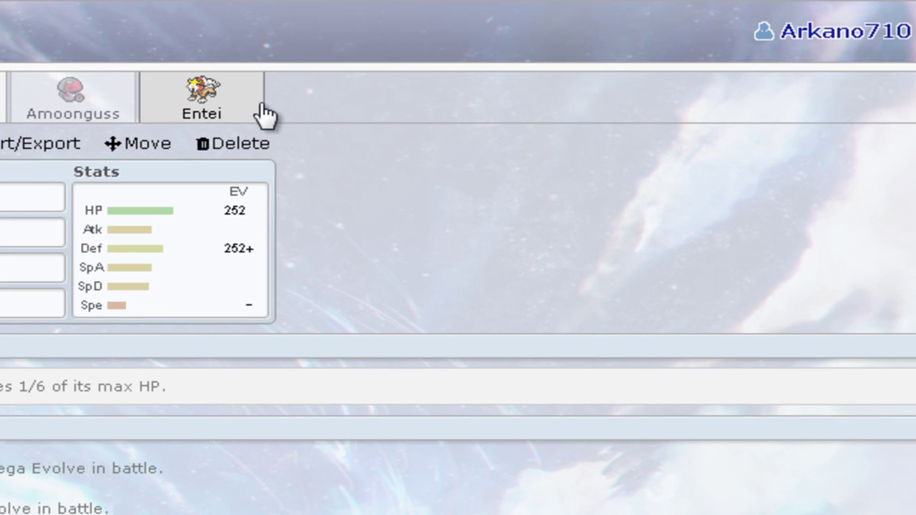
Step: Compare Salamence's moves, ability and EV spread with Amoonguss's set, ending on Salamence
left_click(1, 114)
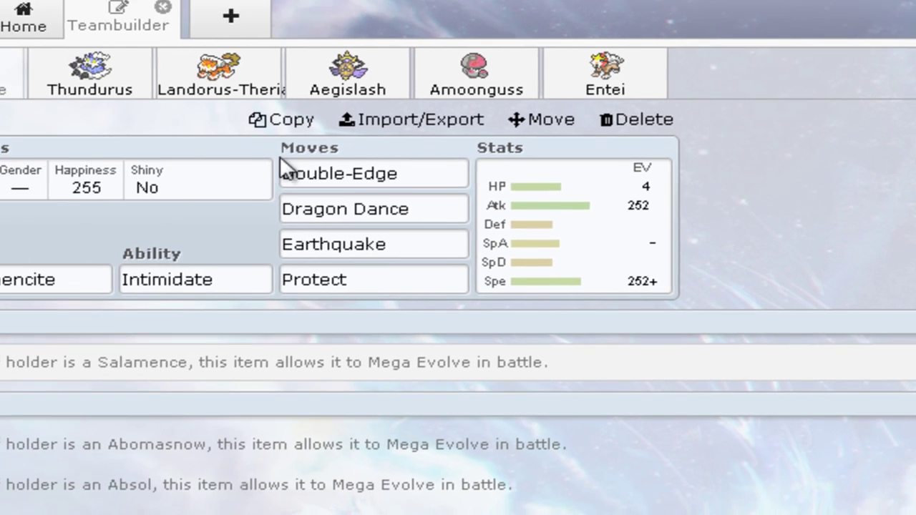
left_click(494, 93)
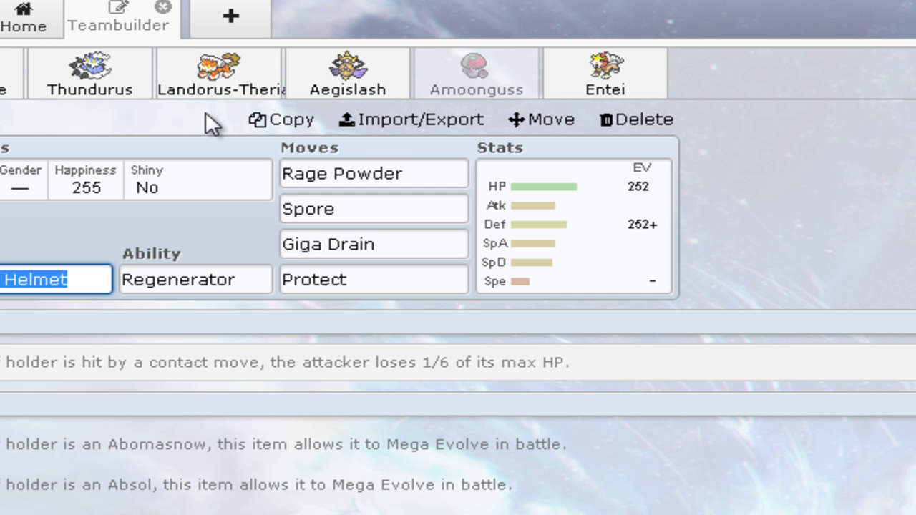
left_click(8, 92)
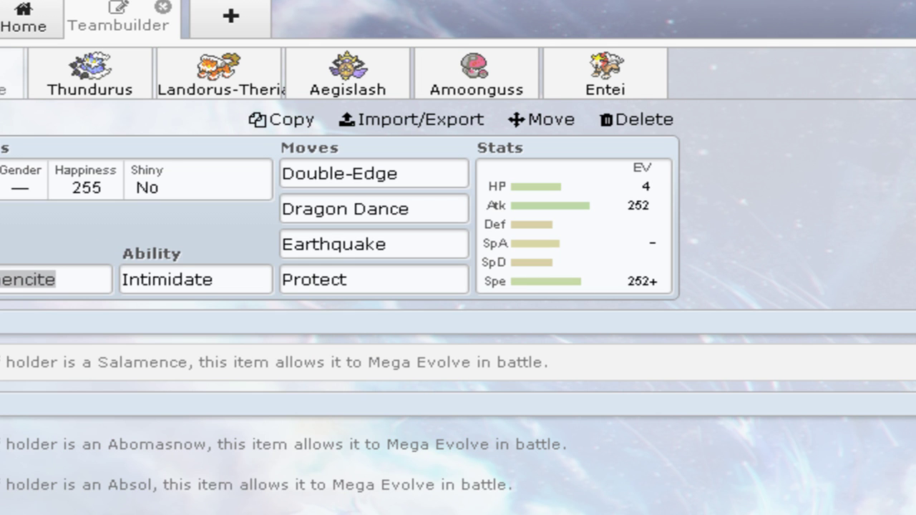
left_click(107, 246)
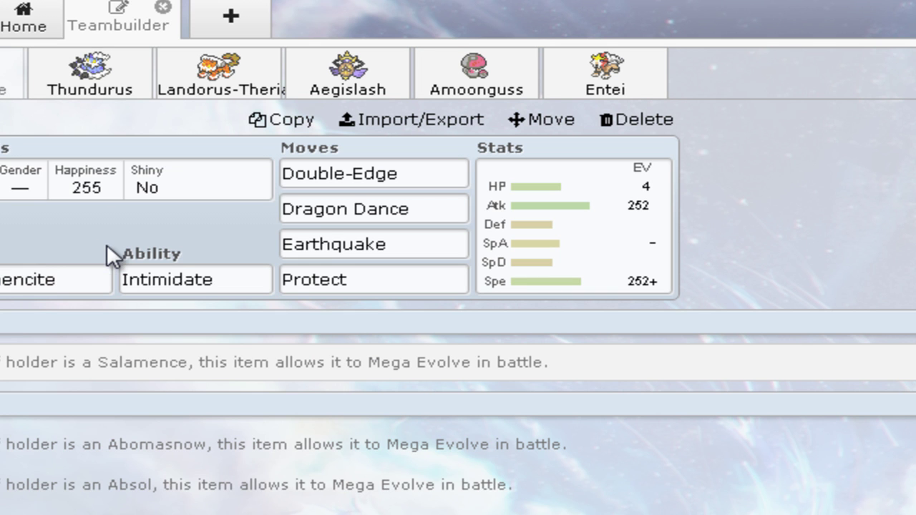